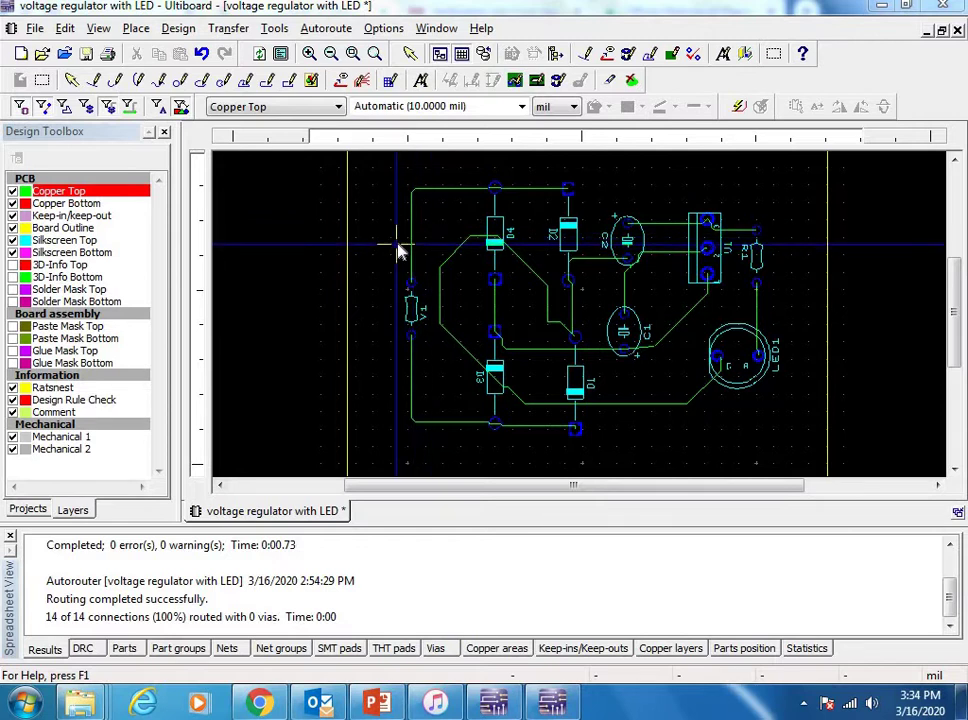
# Zoom in on the vertical trace leading up from V1
pyautogui.scroll(3, 410, 243)
# Give the vertical trace above V1 a 30 mil width and 30 mil trace clearance
pyautogui.click(417, 250)
pyautogui.rightClick(417, 251)
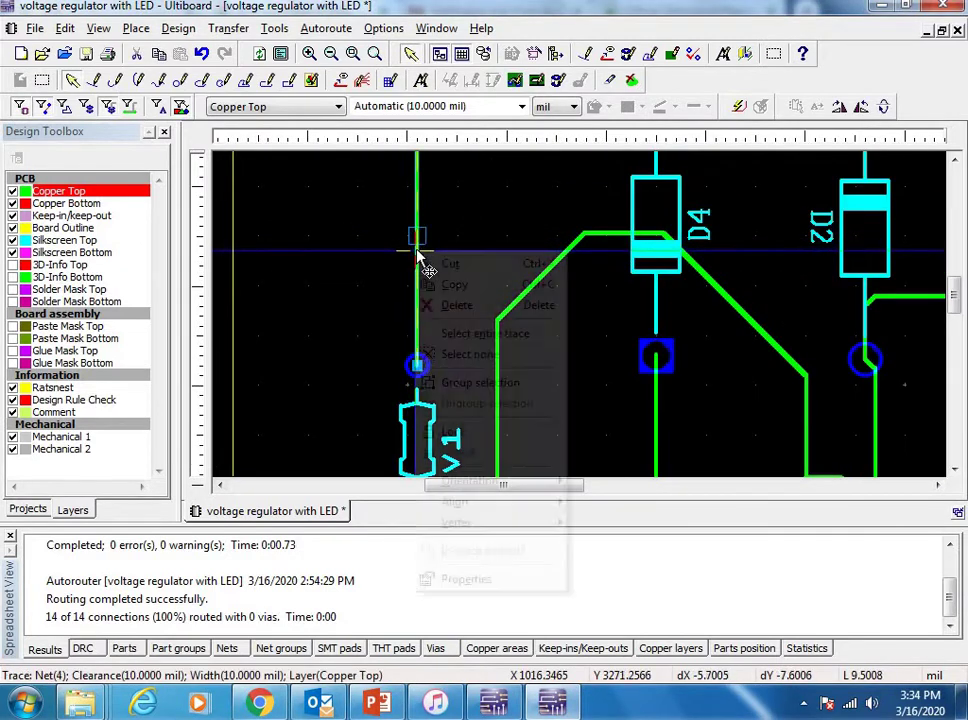
pyautogui.click(476, 582)
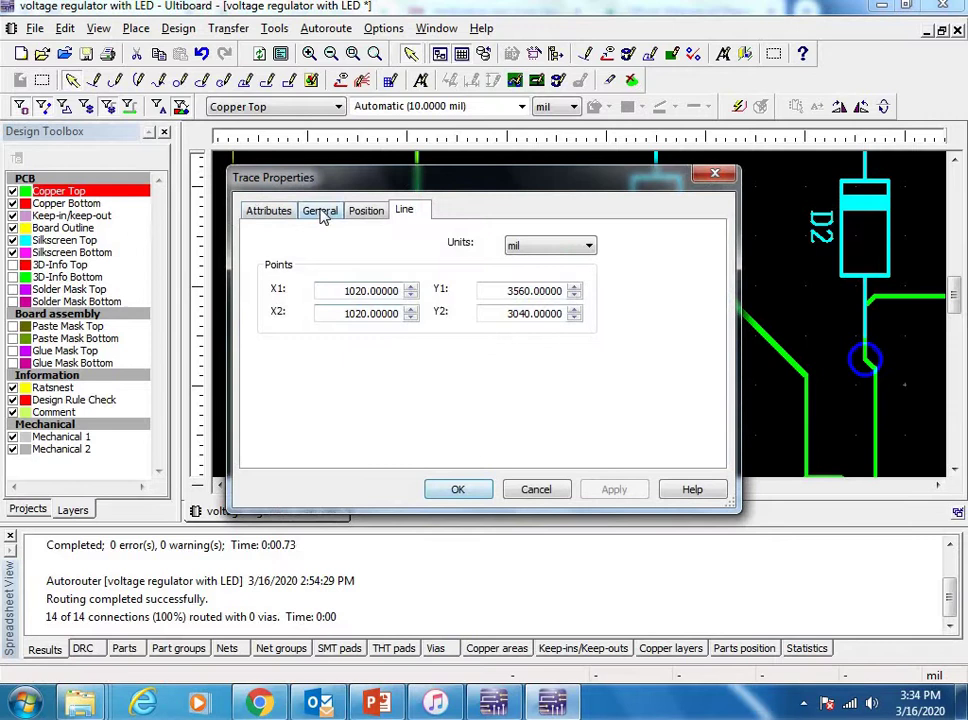
pyautogui.click(321, 212)
pyautogui.click(669, 250)
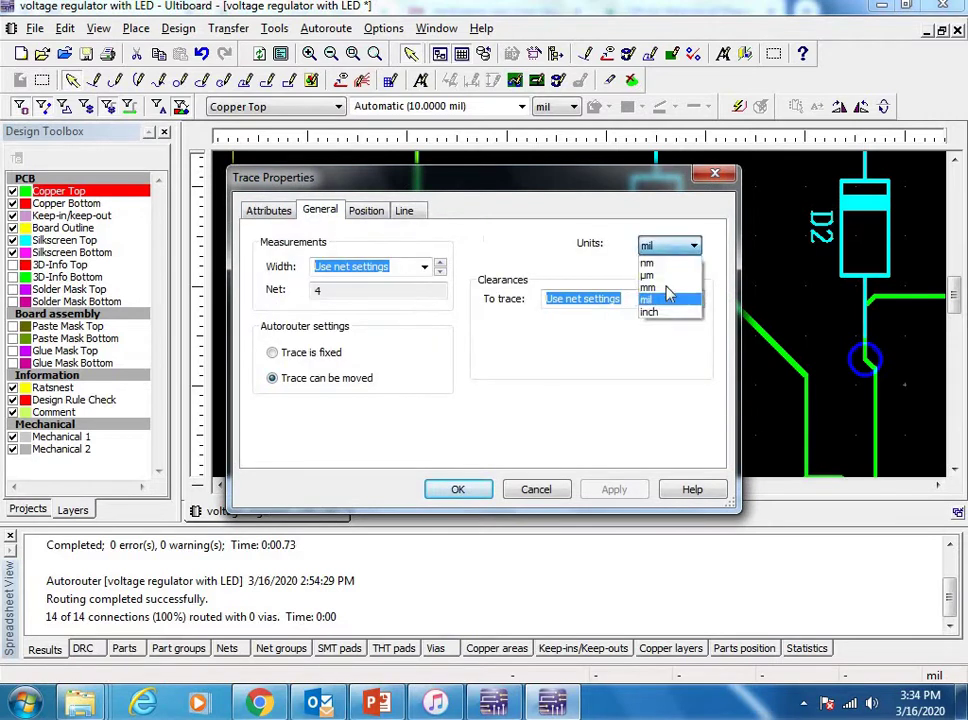
pyautogui.click(666, 298)
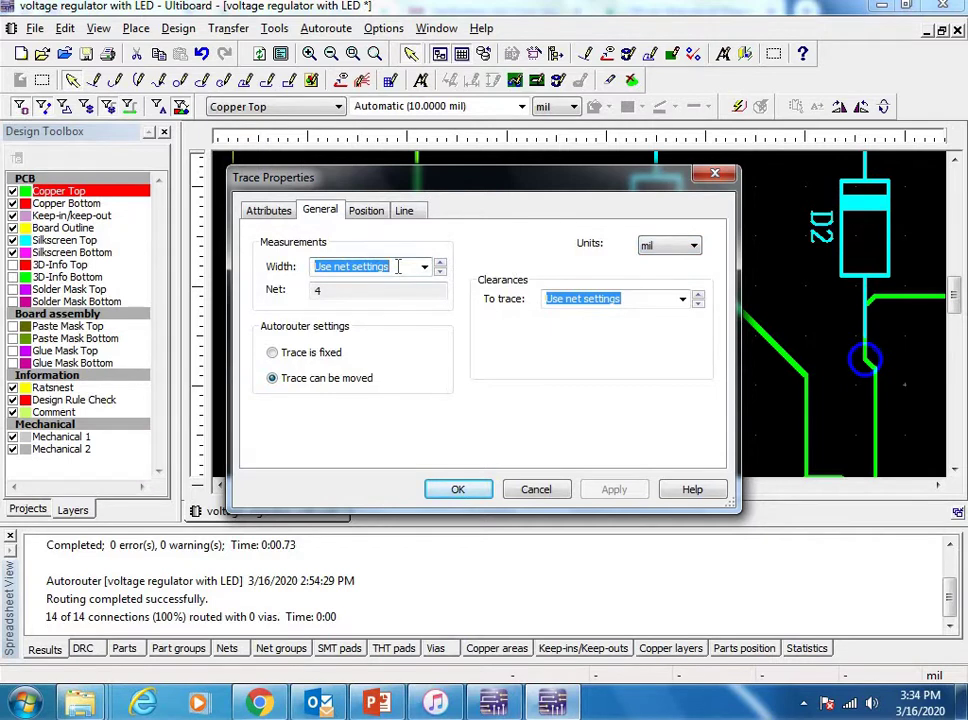
pyautogui.write('30')
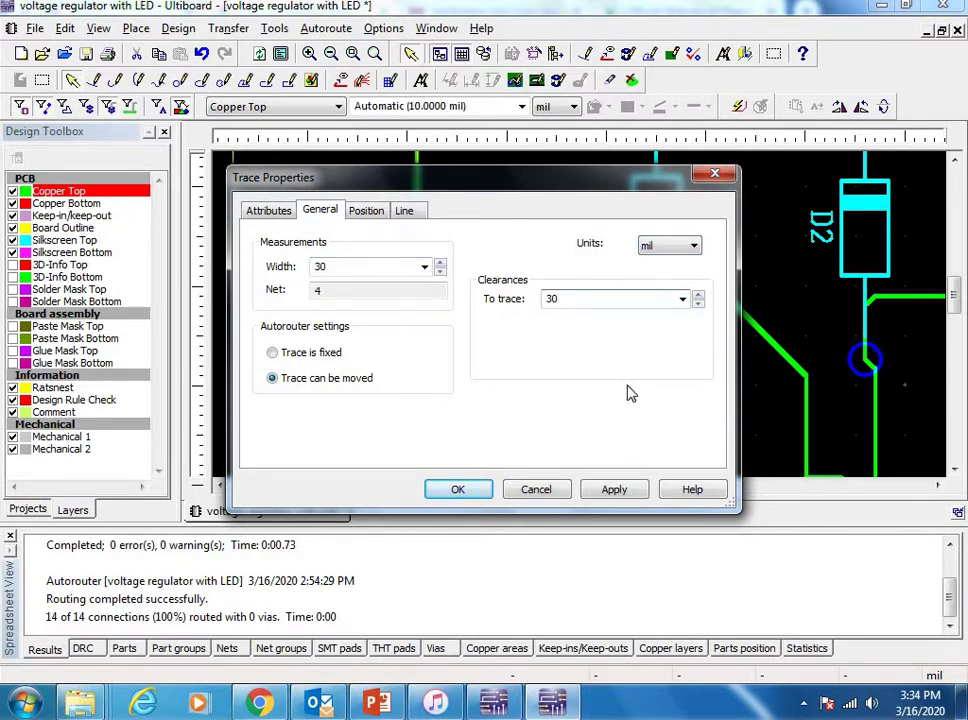
pyautogui.write('30')
pyautogui.click(612, 491)
pyautogui.click(458, 490)
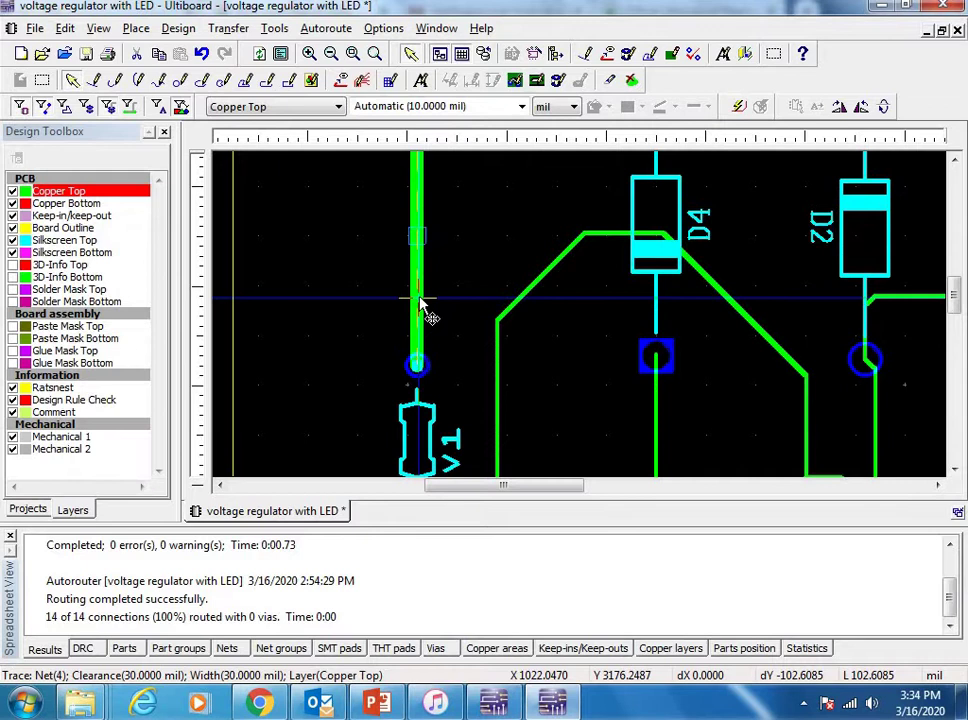
pyautogui.scroll(-2, 460, 317)
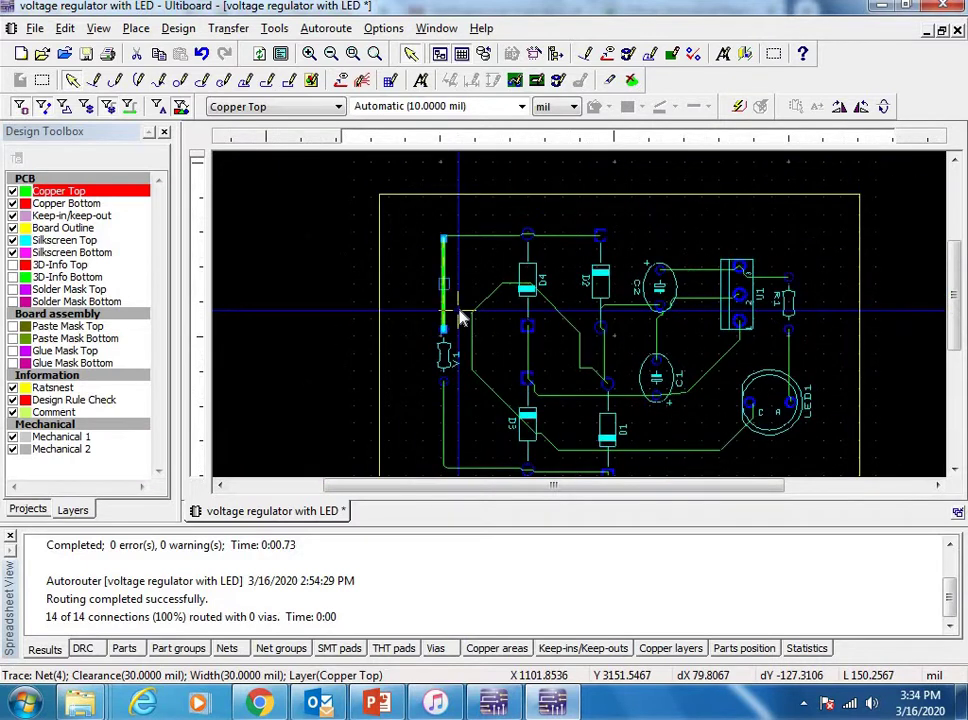
# Select every trace on the board and apply 30 mil width and 30 mil clearance
pyautogui.click(42, 108)
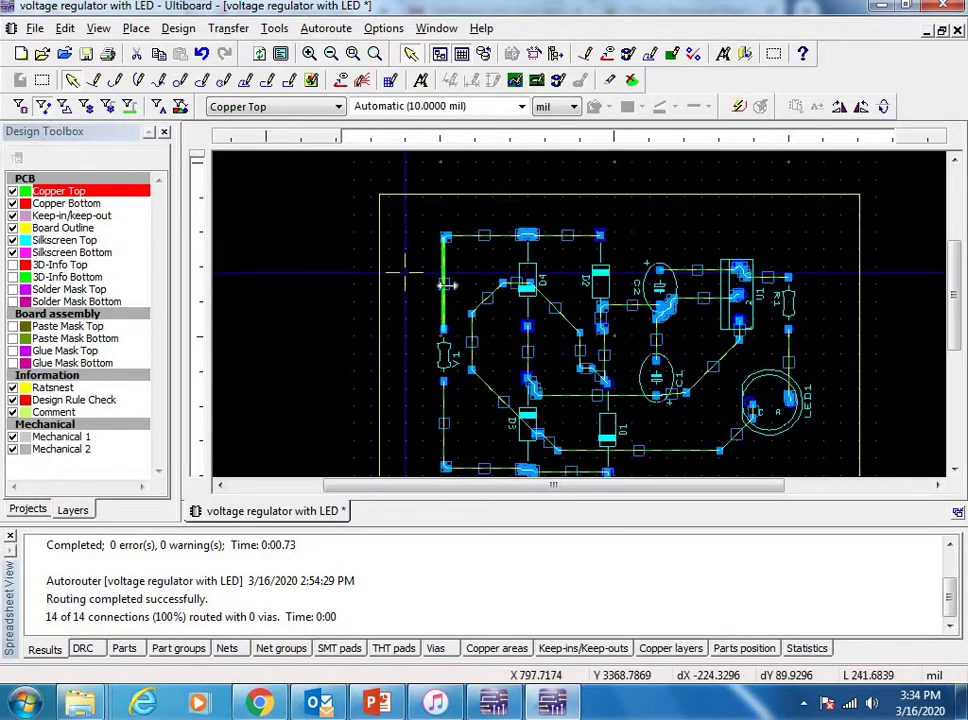
pyautogui.rightClick(470, 320)
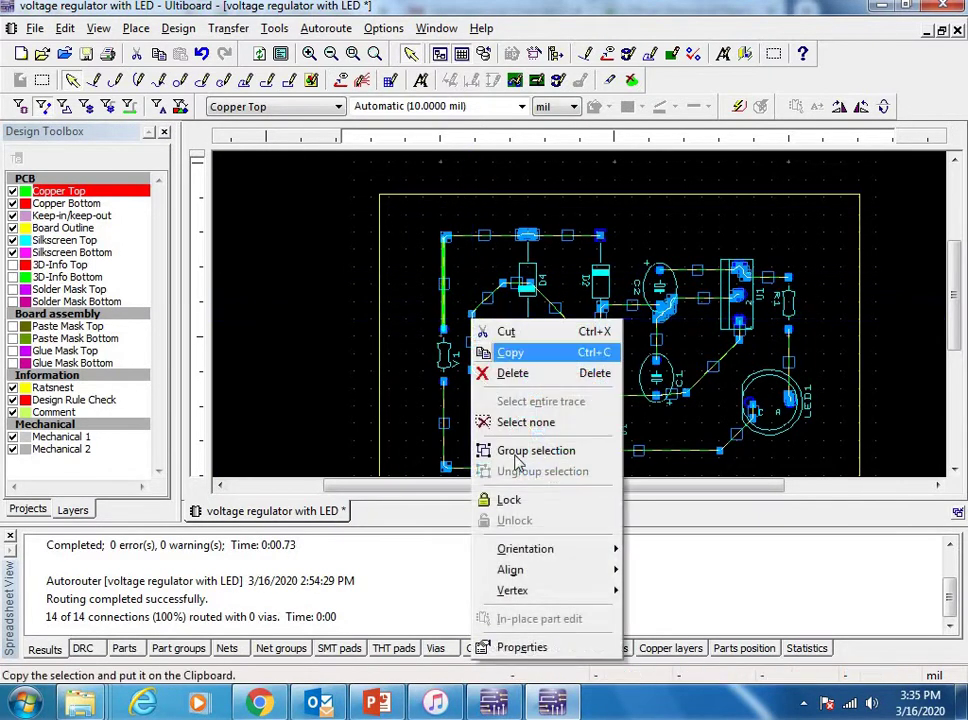
pyautogui.click(540, 647)
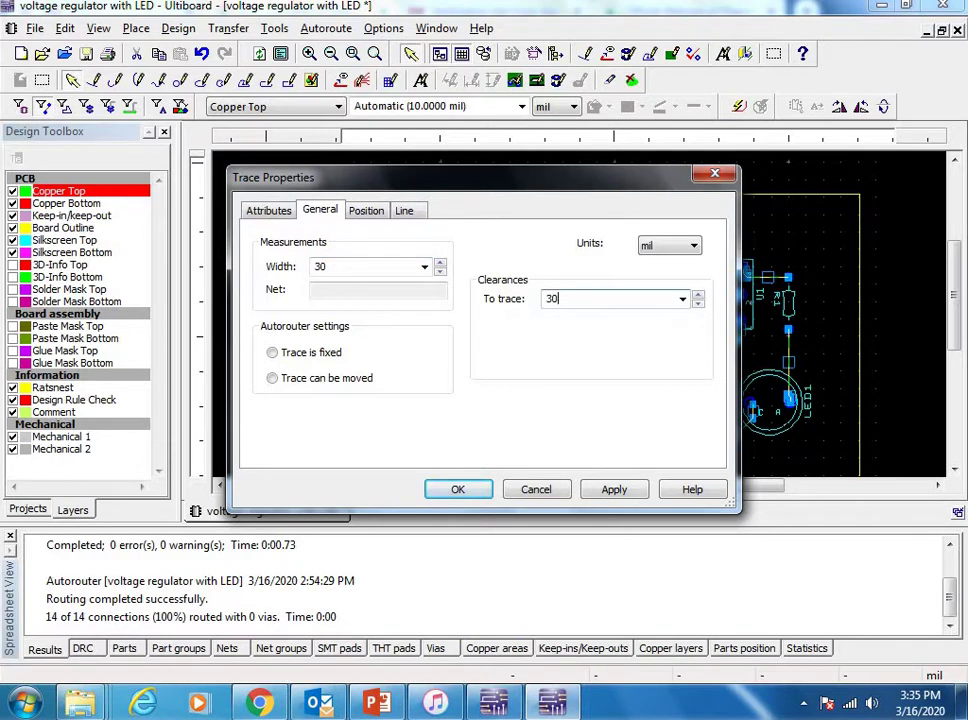
pyautogui.click(612, 490)
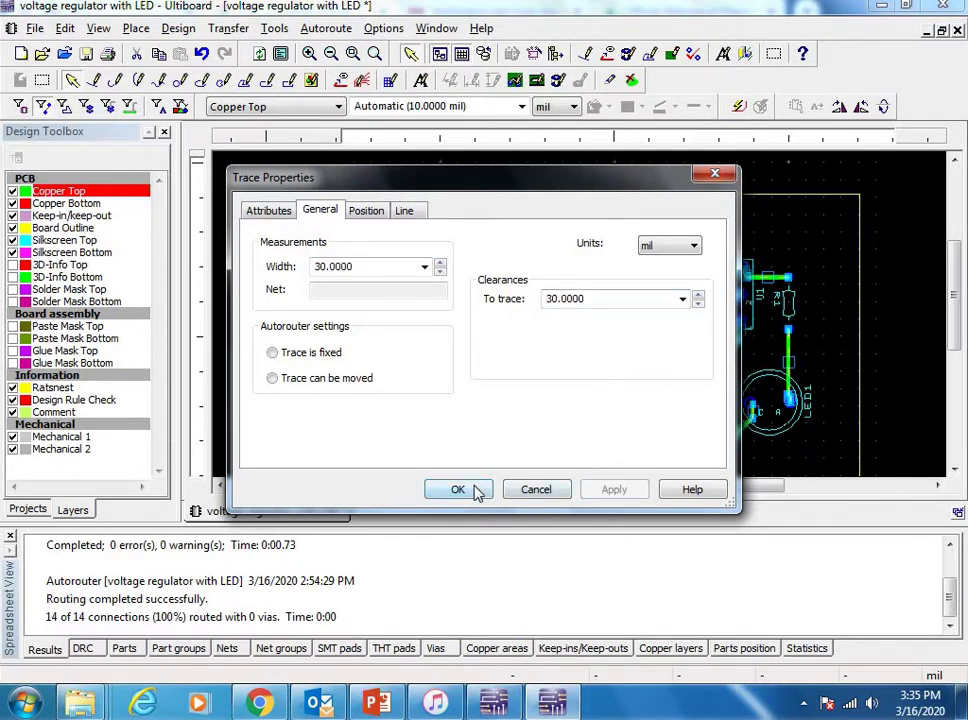
pyautogui.click(475, 489)
# Zoom in near C2 and start the diagonal link, dismissing the zero-length line warning
pyautogui.scroll(3, 645, 355)
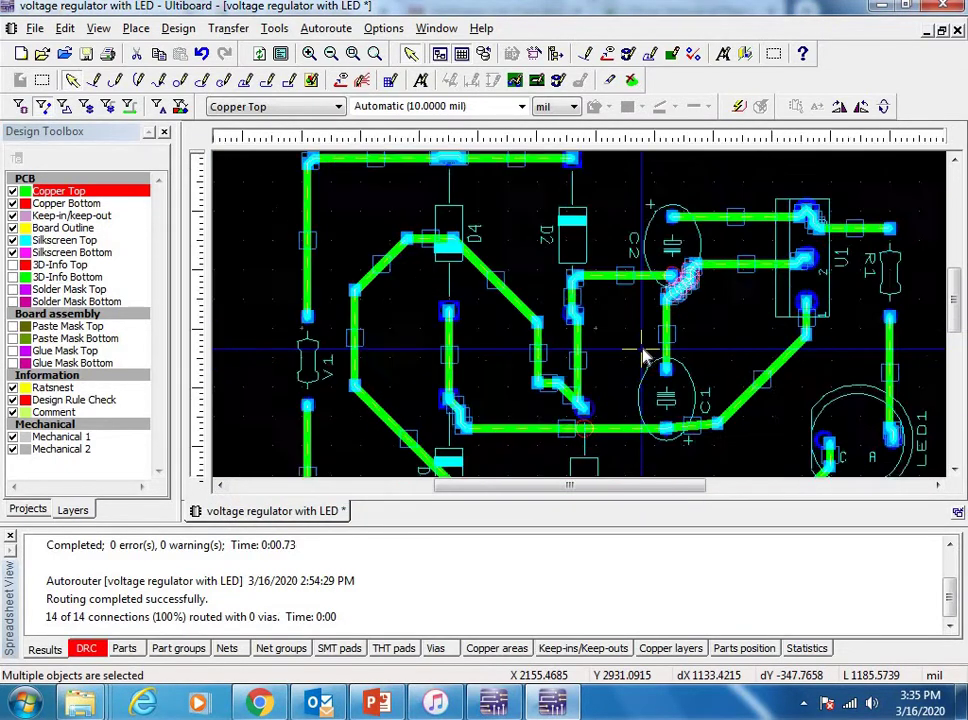
pyautogui.scroll(-3, 645, 355)
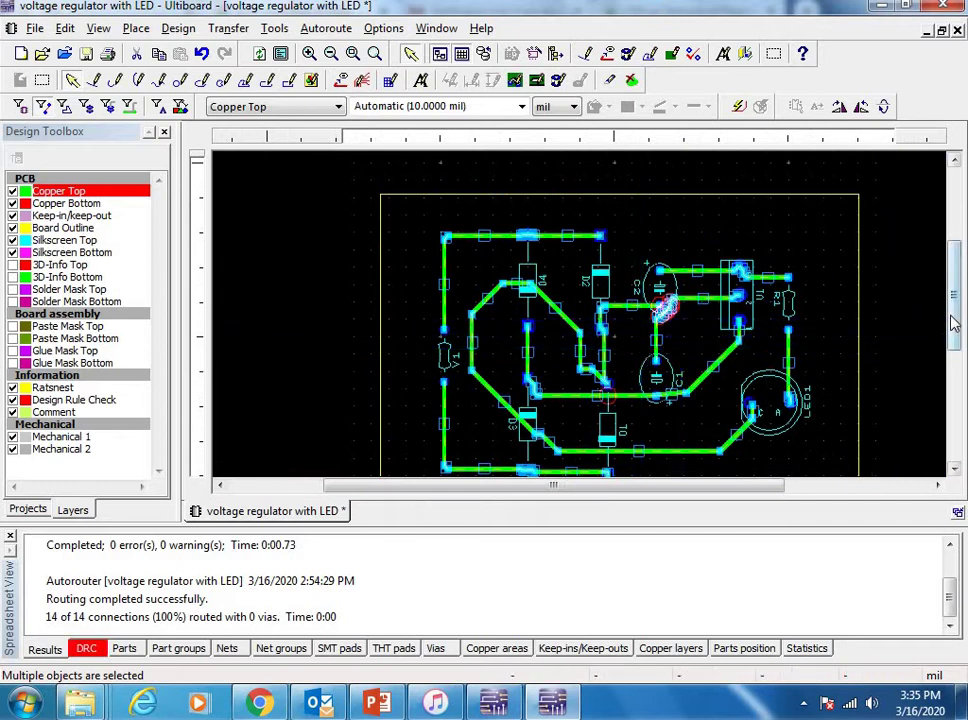
pyautogui.moveTo(957, 270); pyautogui.dragTo(957, 298)
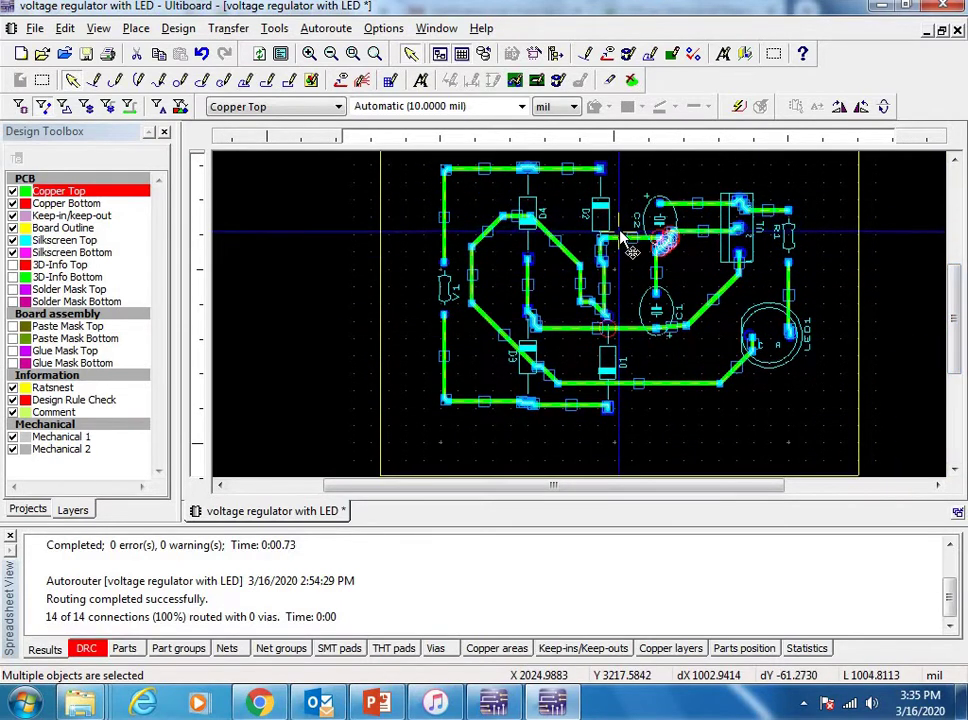
pyautogui.scroll(4, 625, 240)
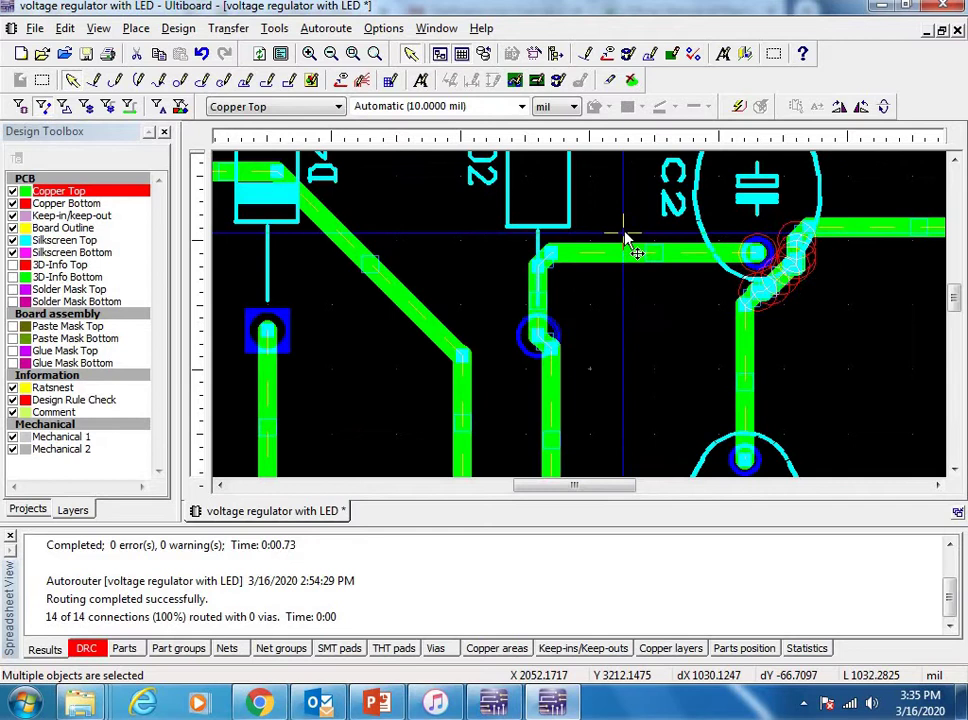
pyautogui.scroll(1, 625, 240)
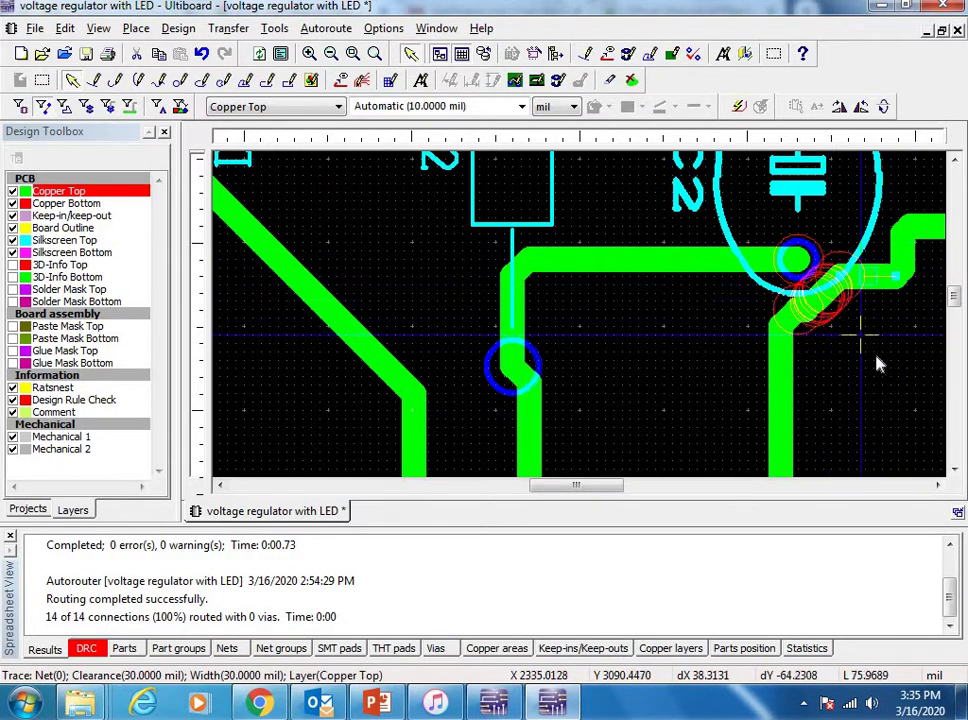
pyautogui.click(806, 312)
pyautogui.click(803, 338)
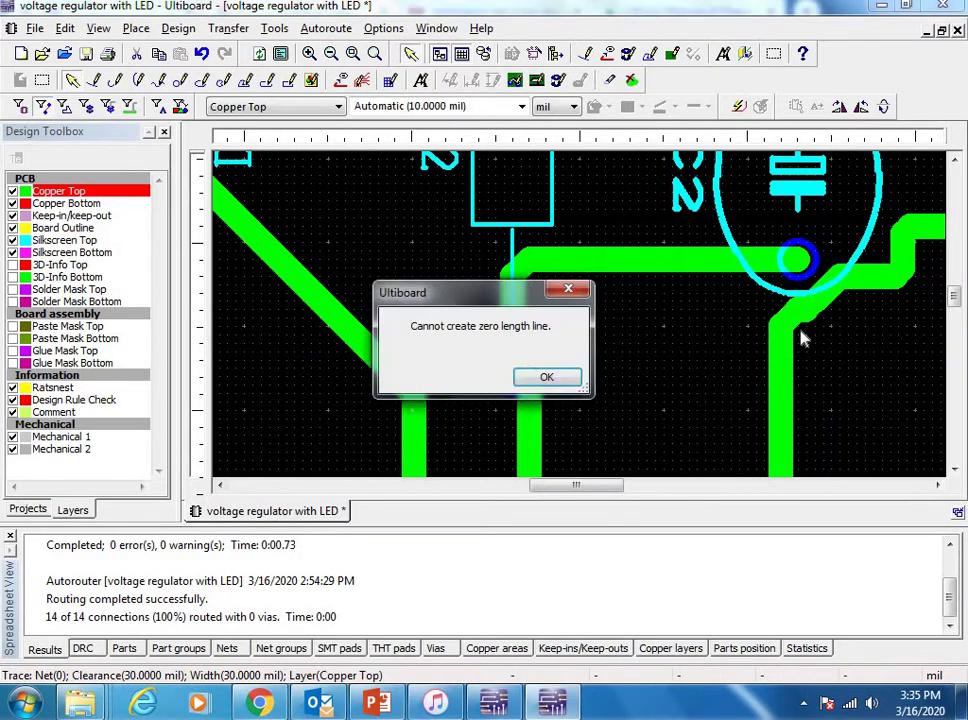
pyautogui.click(567, 293)
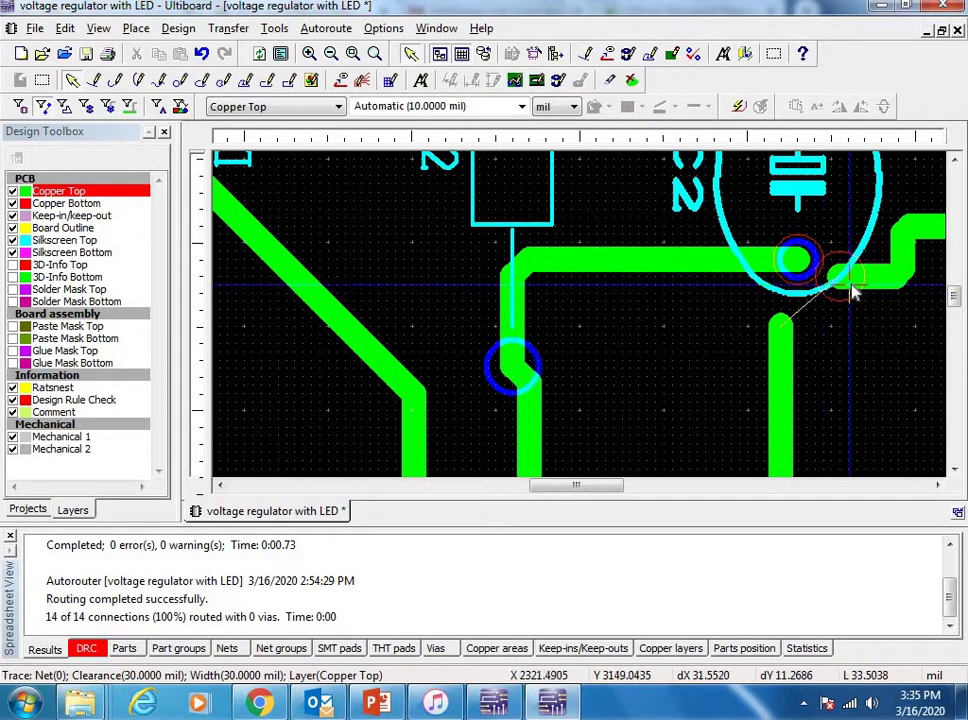
# Draw a diagonal trace from the right trace's end down to the vertical trace
pyautogui.click(903, 280)
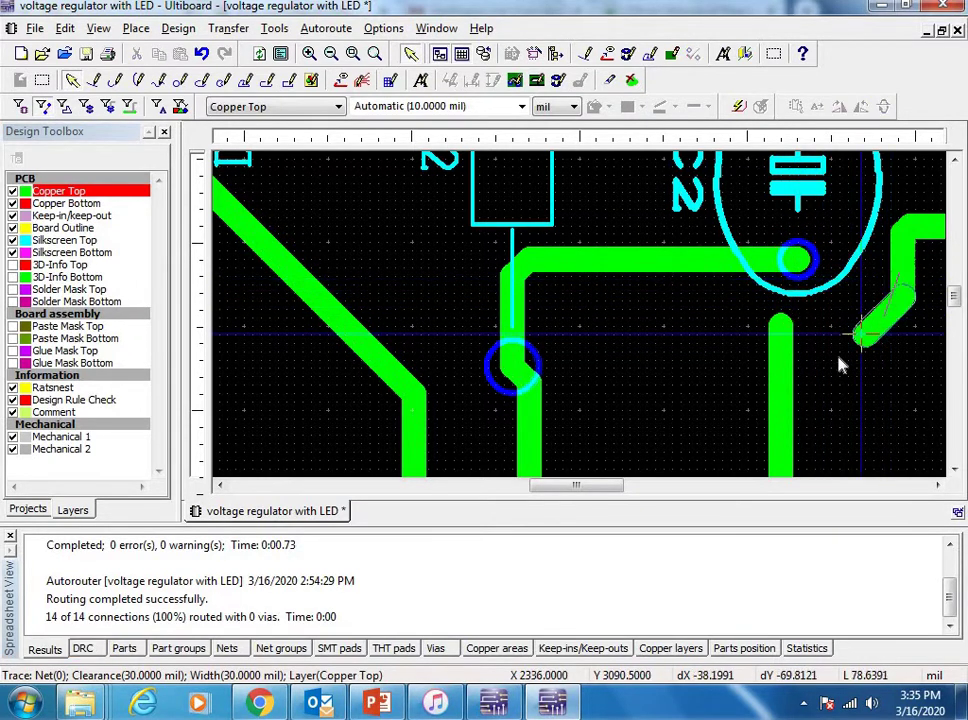
pyautogui.click(787, 402)
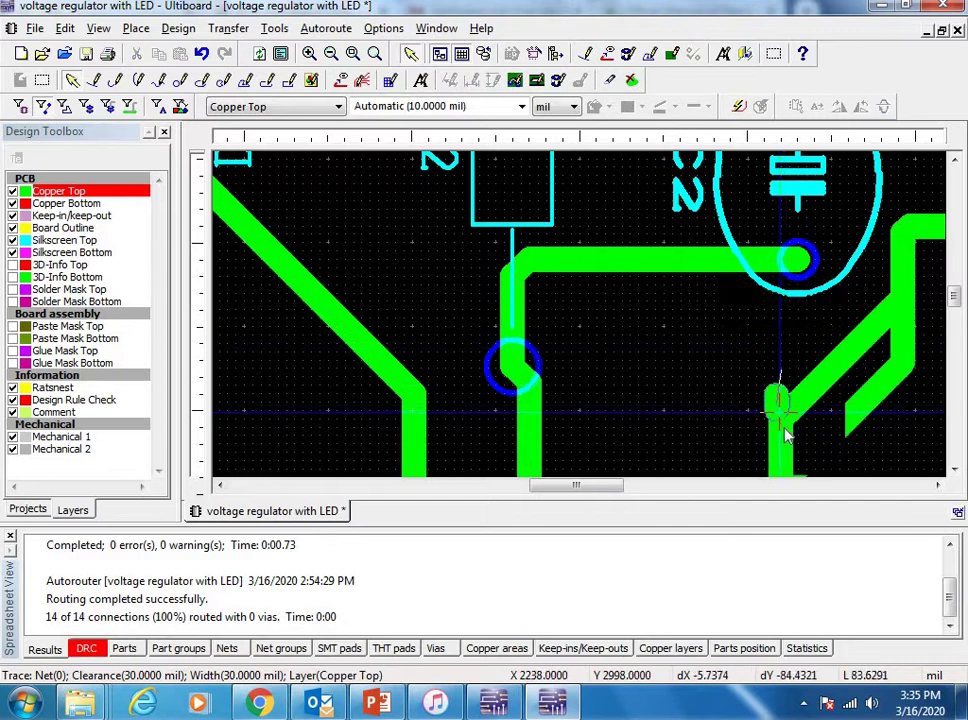
pyautogui.press('Escape')
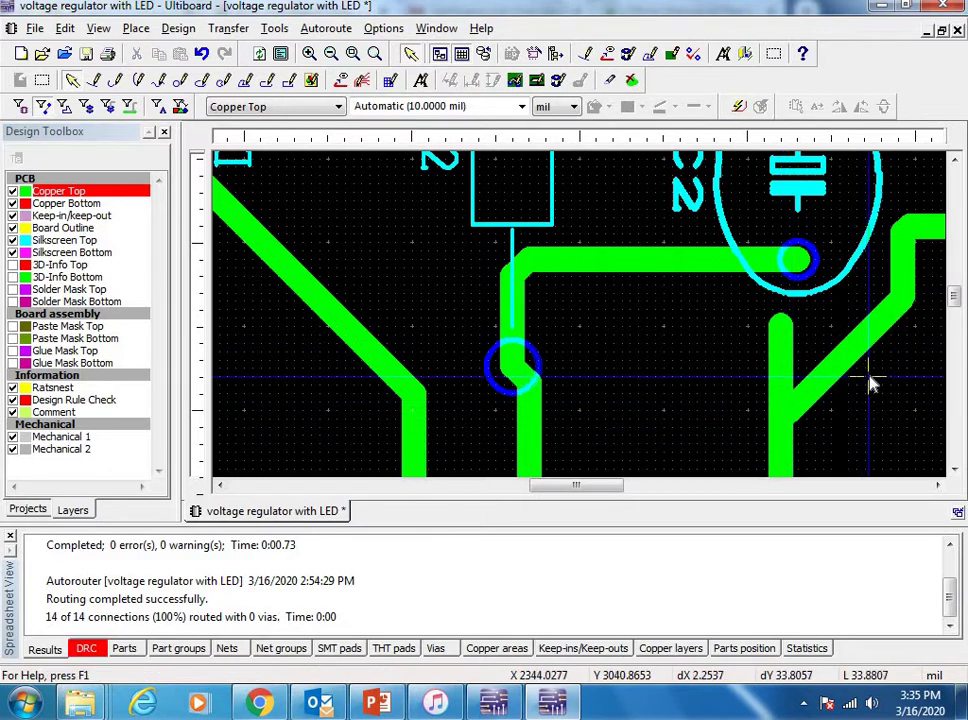
pyautogui.scroll(-3, 871, 383)
# Route a new diagonal trace running from C1
pyautogui.click(838, 370)
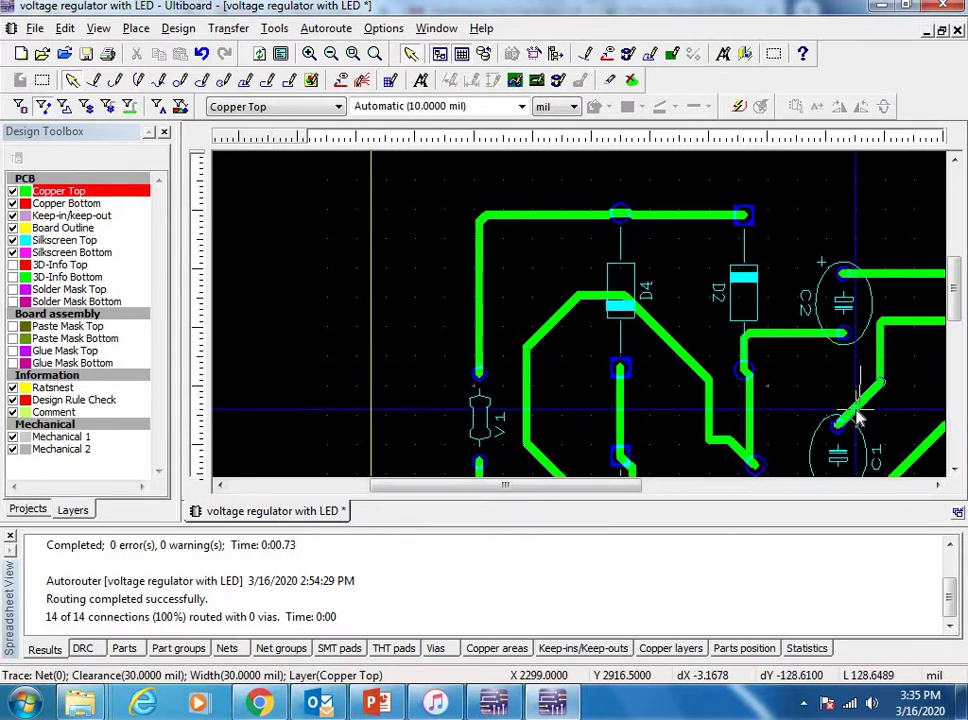
pyautogui.click(845, 405)
pyautogui.click(895, 342)
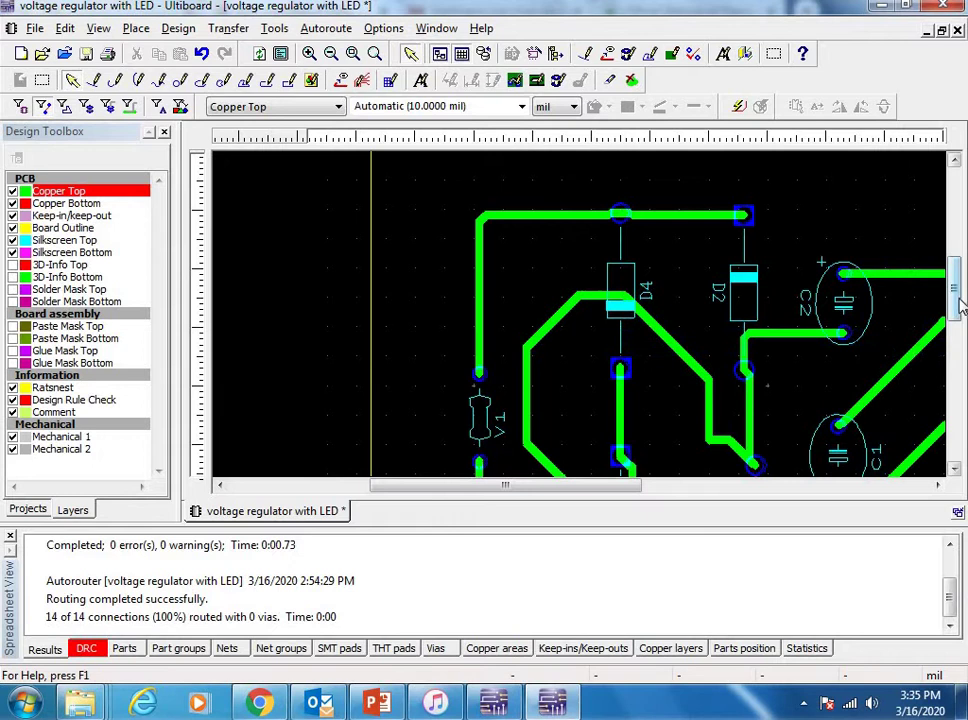
pyautogui.moveTo(957, 296); pyautogui.dragTo(958, 318)
pyautogui.scroll(-4, 735, 324)
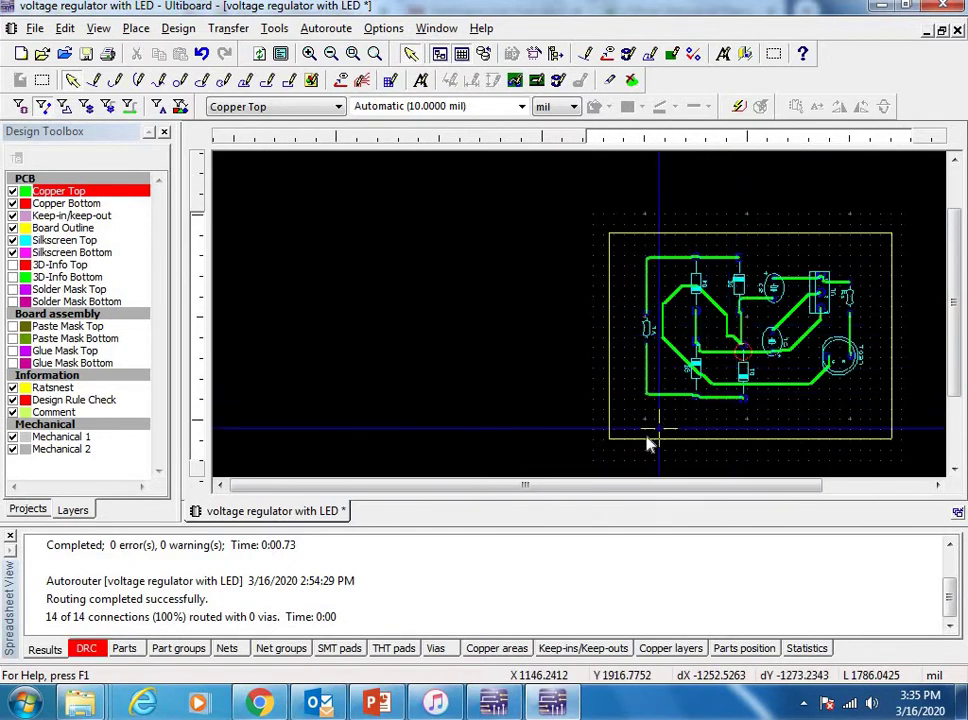
# Pick the net 5 close to net 2 DRC error and drag the D3 trace clear
pyautogui.scroll(6, 579, 372)
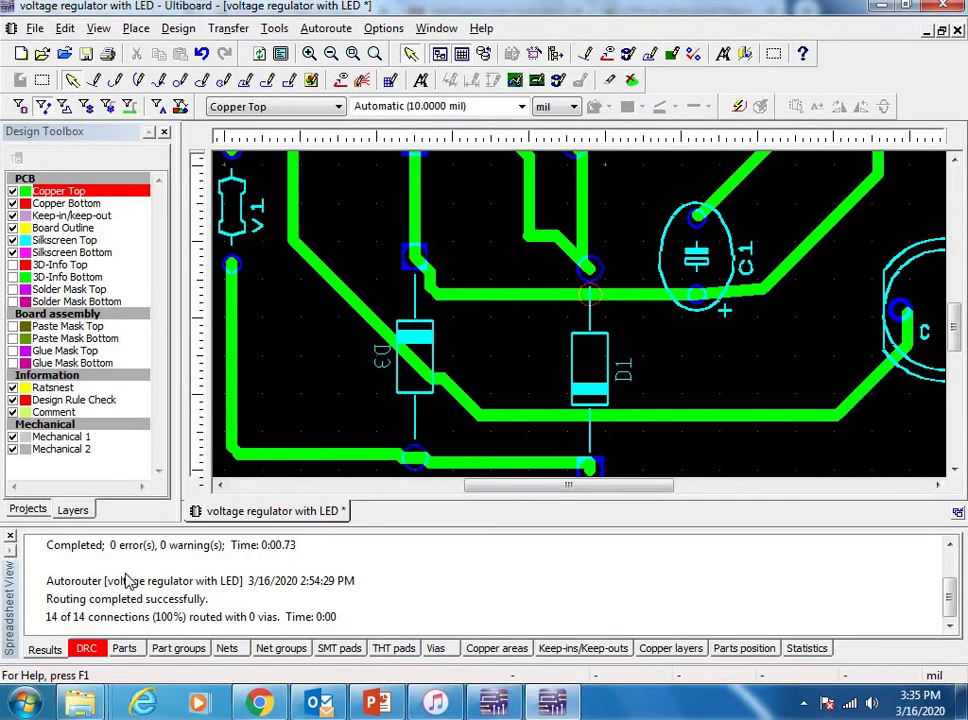
pyautogui.click(86, 649)
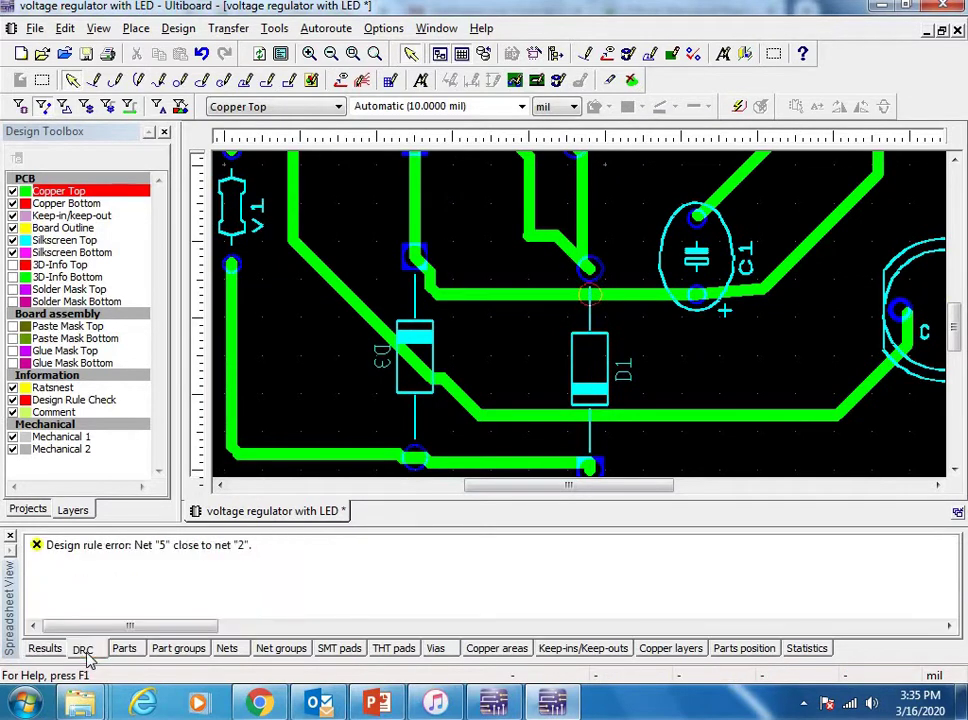
pyautogui.click(110, 549)
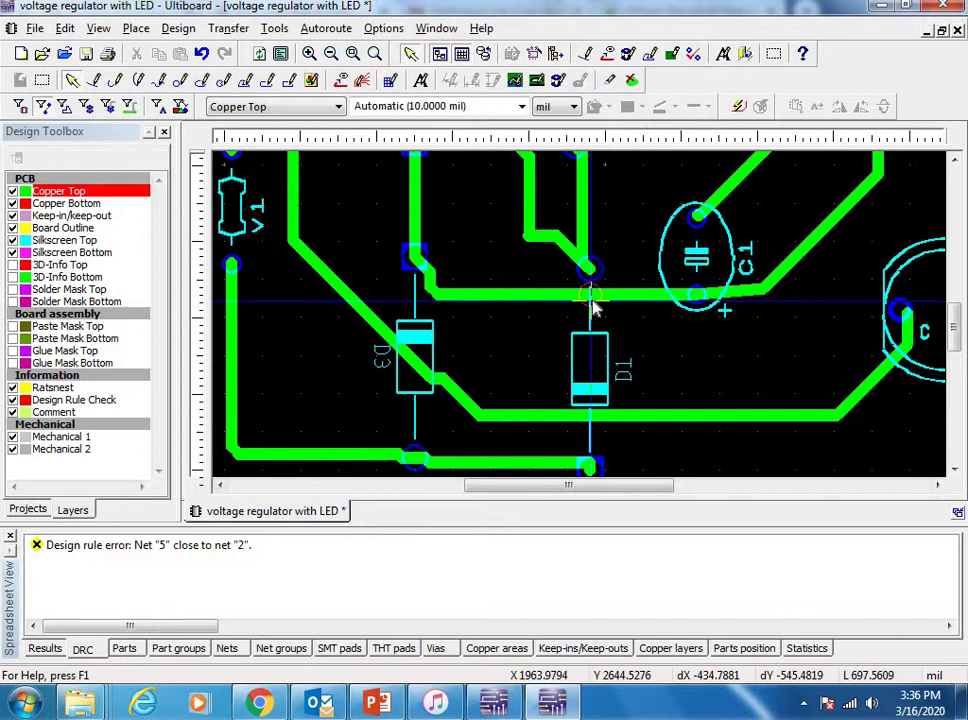
pyautogui.moveTo(563, 302)
pyautogui.mouseDown()
pyautogui.moveTo(566, 328)
pyautogui.moveTo(688, 358)
pyautogui.moveTo(680, 330)
pyautogui.mouseUp()
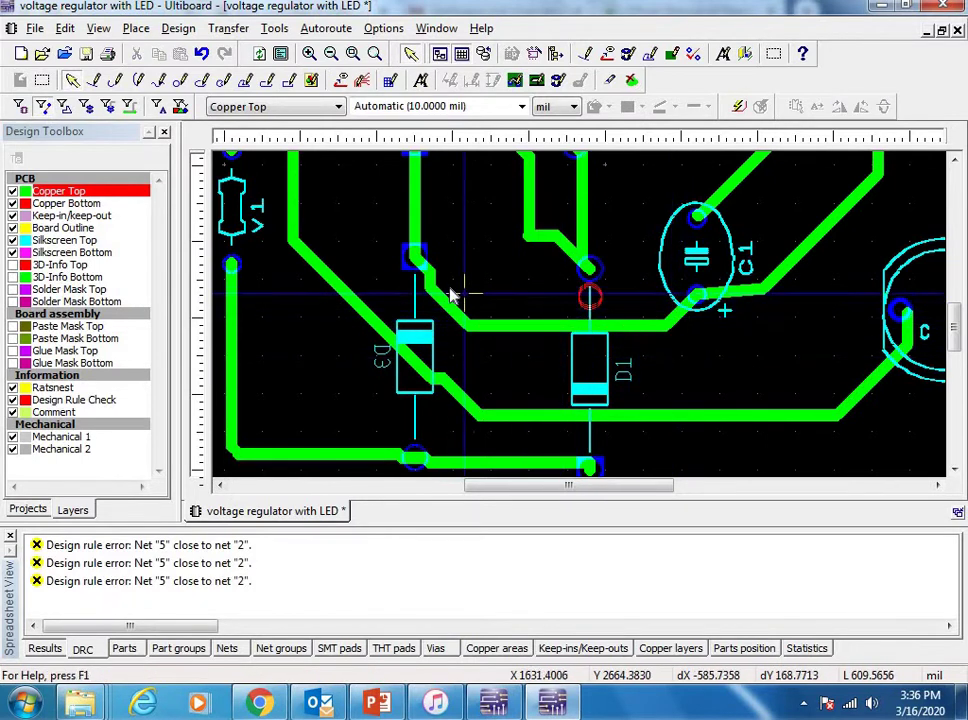
pyautogui.moveTo(462, 300)
pyautogui.mouseDown()
pyautogui.moveTo(458, 292)
pyautogui.moveTo(476, 298)
pyautogui.mouseUp()
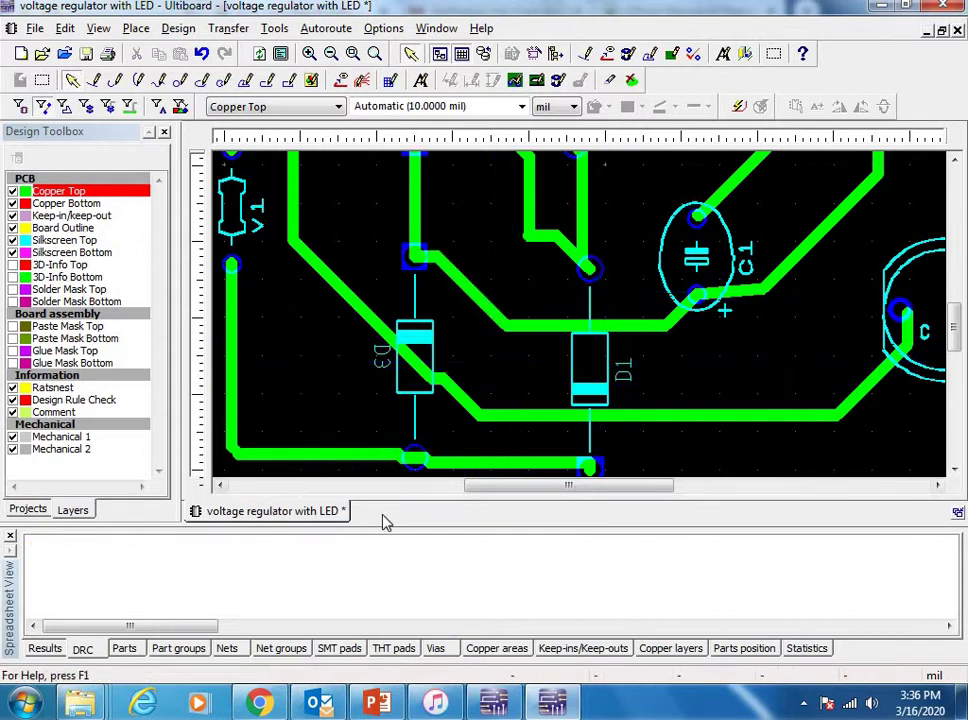
# Push the bottom trace between the D3 and D1 pads downward so it bends lower
pyautogui.scroll(-5, 687, 328)
pyautogui.scroll(4, 776, 296)
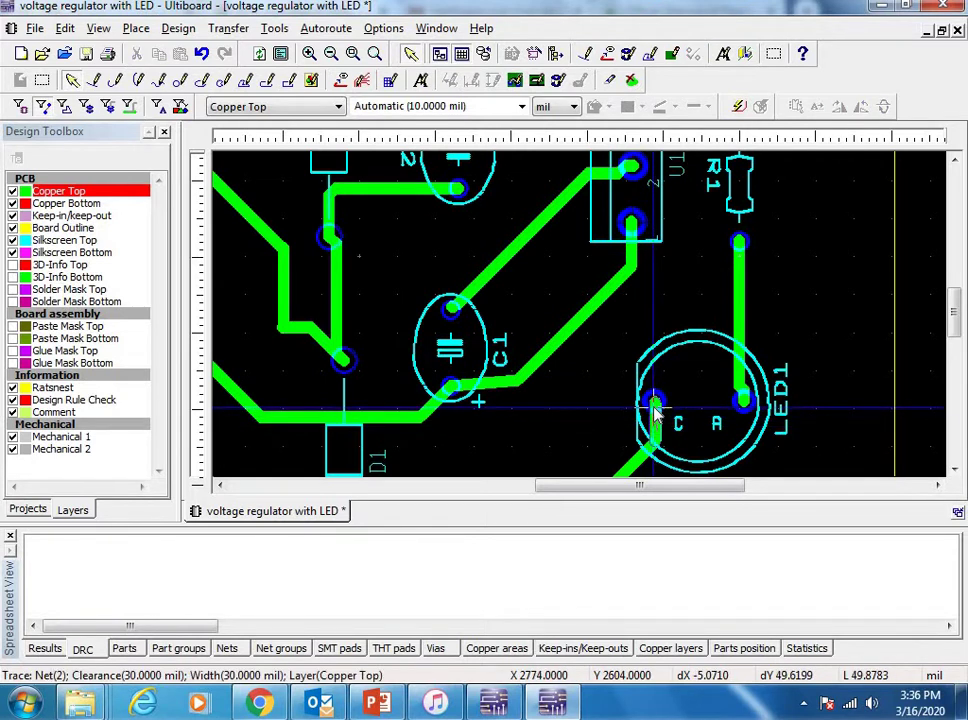
pyautogui.scroll(-2, 565, 390)
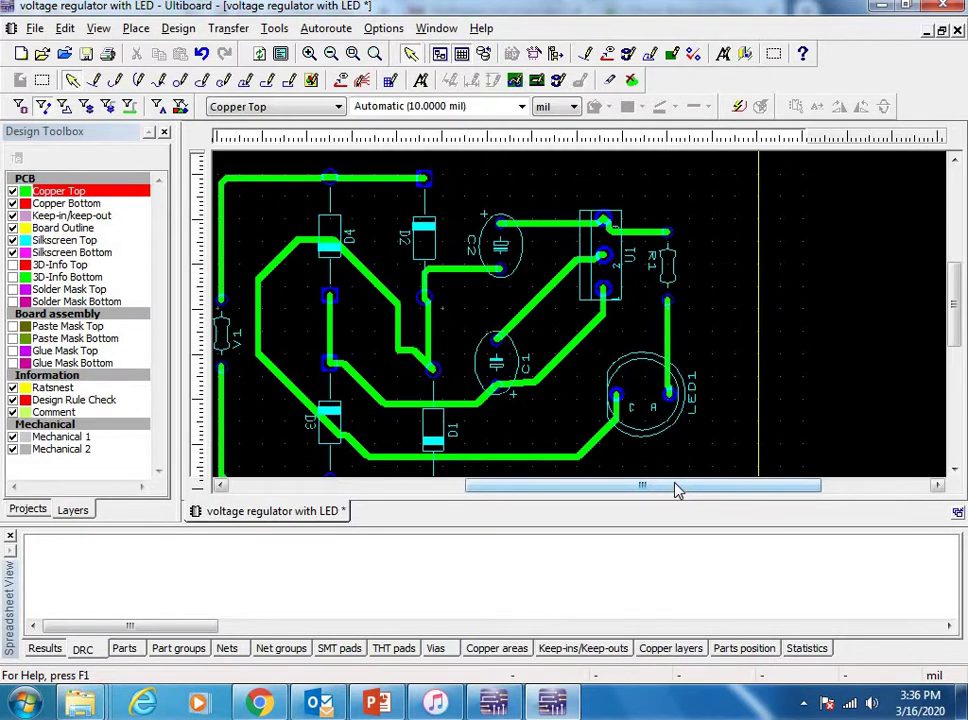
pyautogui.moveTo(676, 489); pyautogui.dragTo(628, 490)
pyautogui.moveTo(955, 292); pyautogui.dragTo(955, 320)
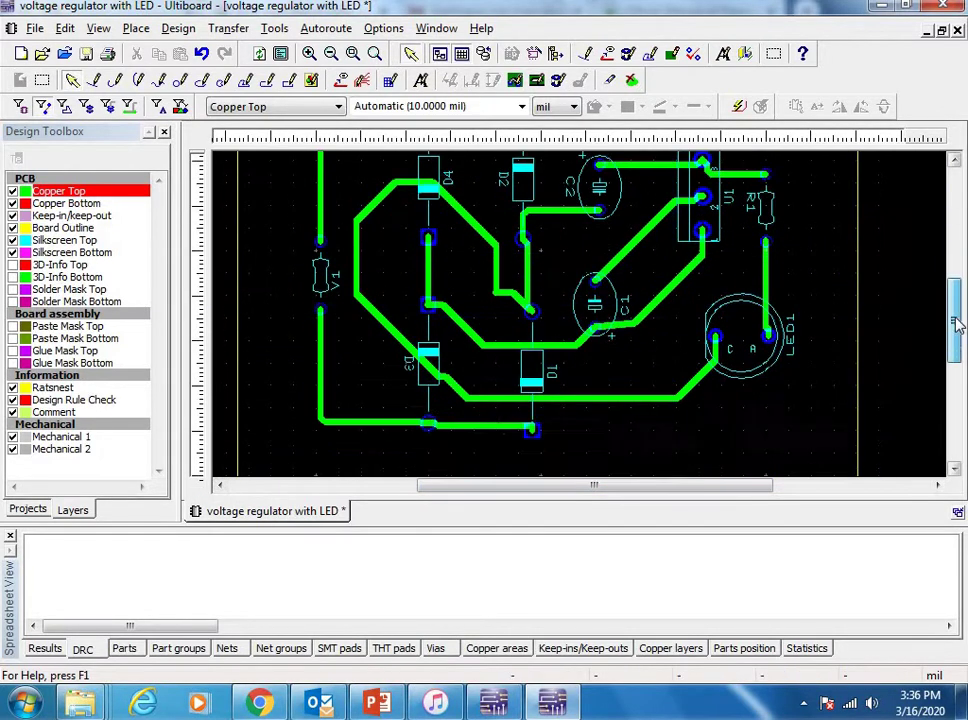
pyautogui.scroll(-1, 752, 313)
pyautogui.scroll(1, 752, 313)
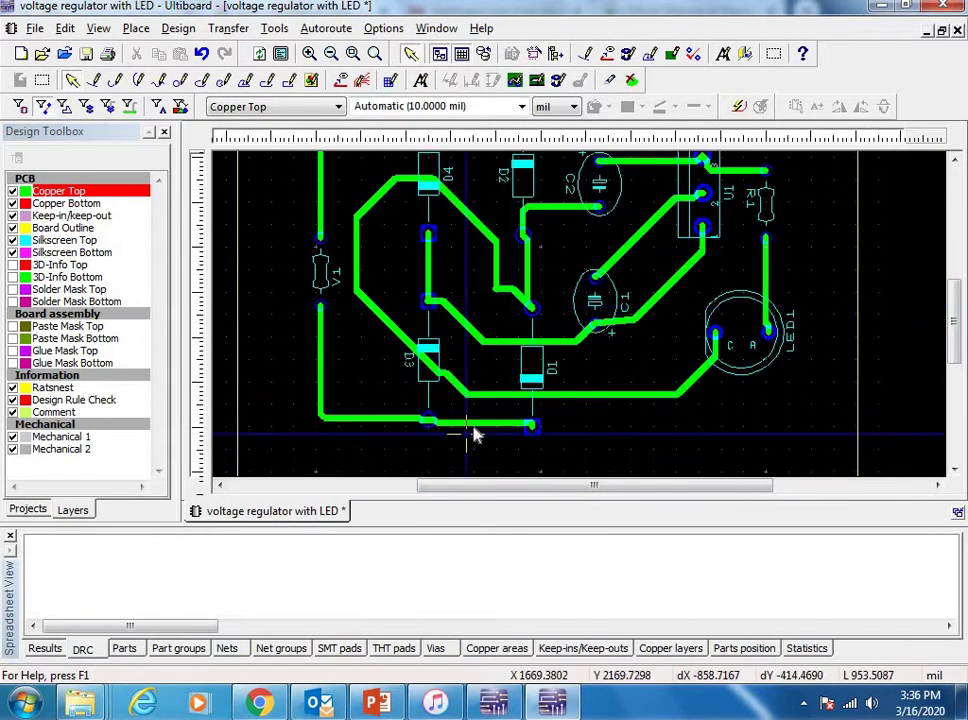
pyautogui.moveTo(475, 428); pyautogui.dragTo(480, 439)
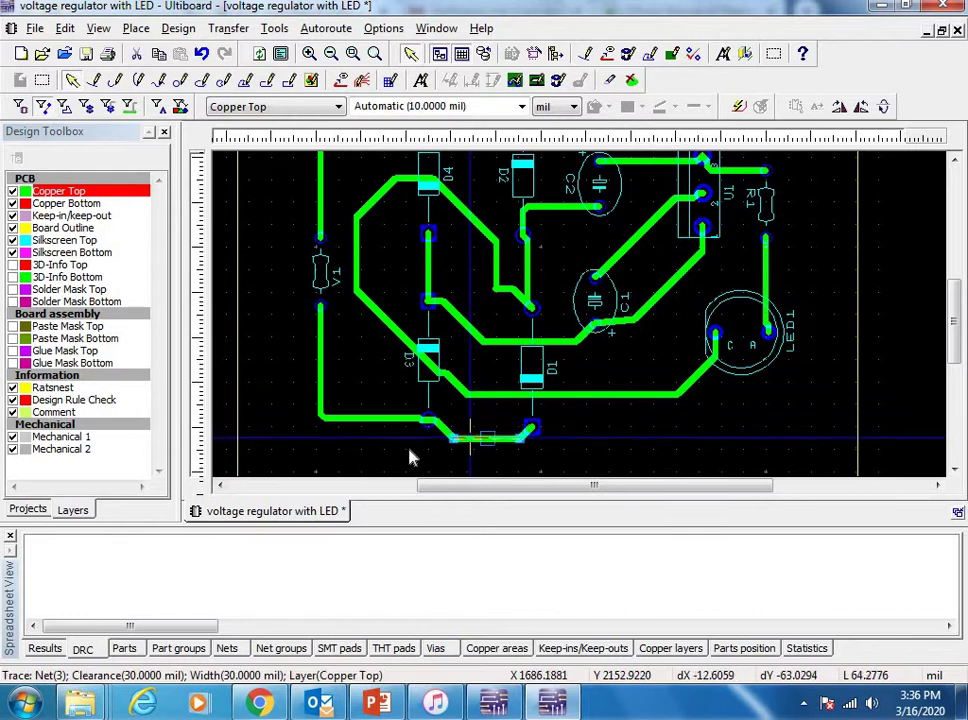
pyautogui.scroll(-3, 402, 352)
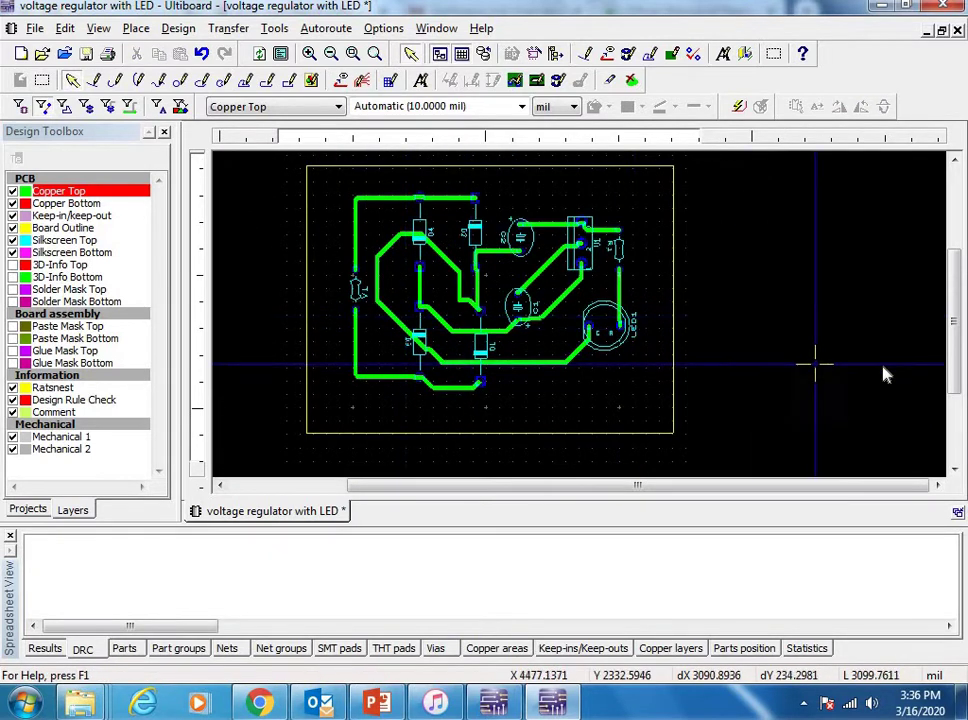
pyautogui.scroll(2, 884, 374)
pyautogui.scroll(3, 700, 350)
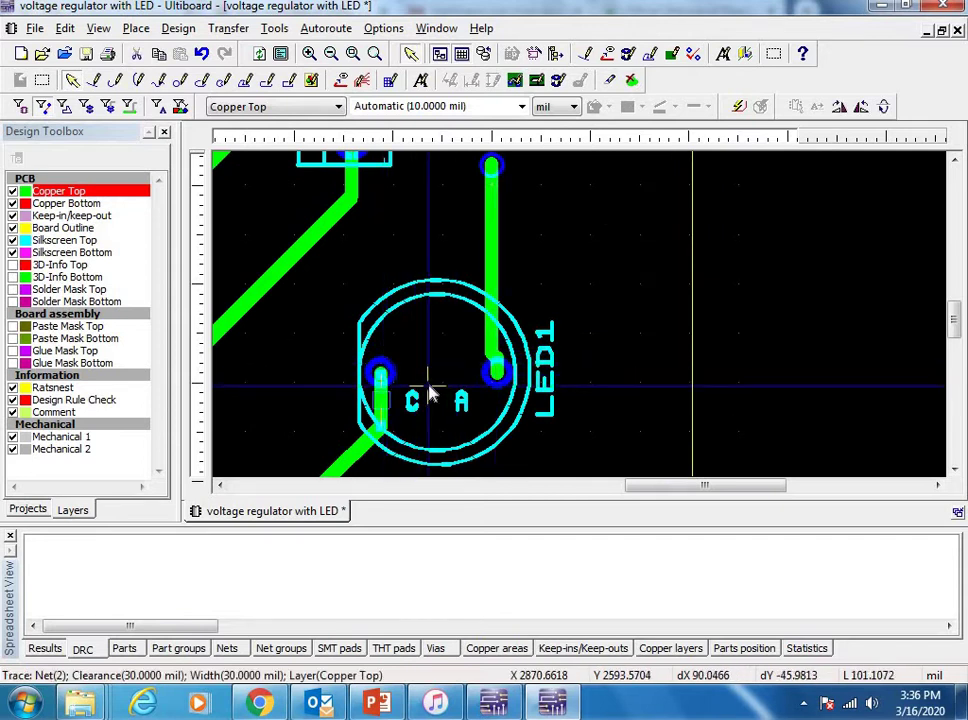
pyautogui.scroll(2, 430, 393)
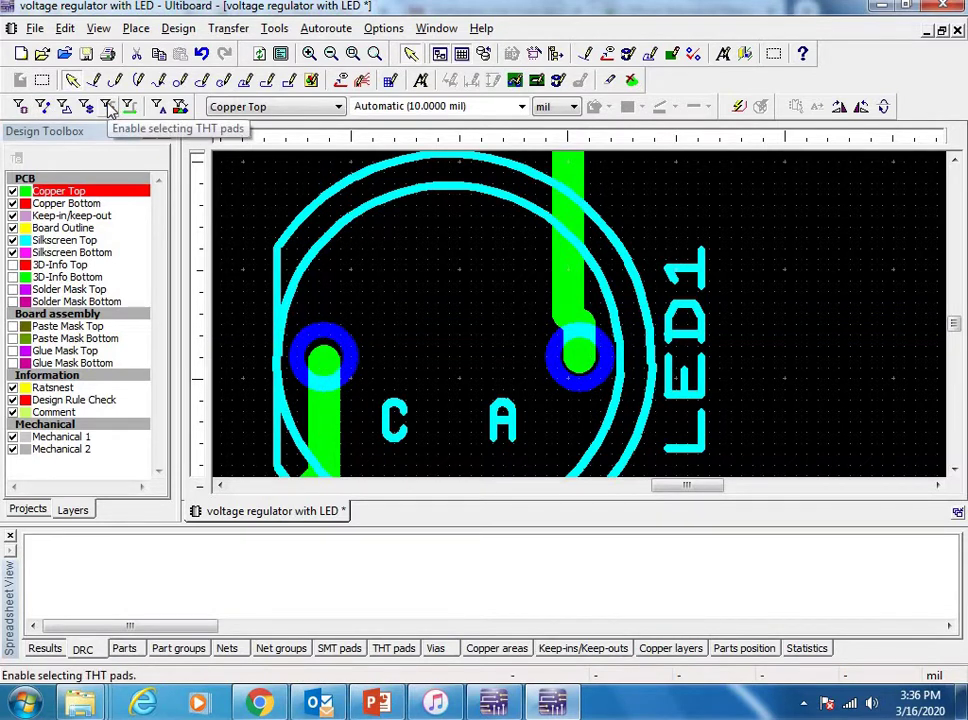
# Switch the LED1 pad to a custom pad diameter in its Pad properties
pyautogui.rightClick(335, 340)
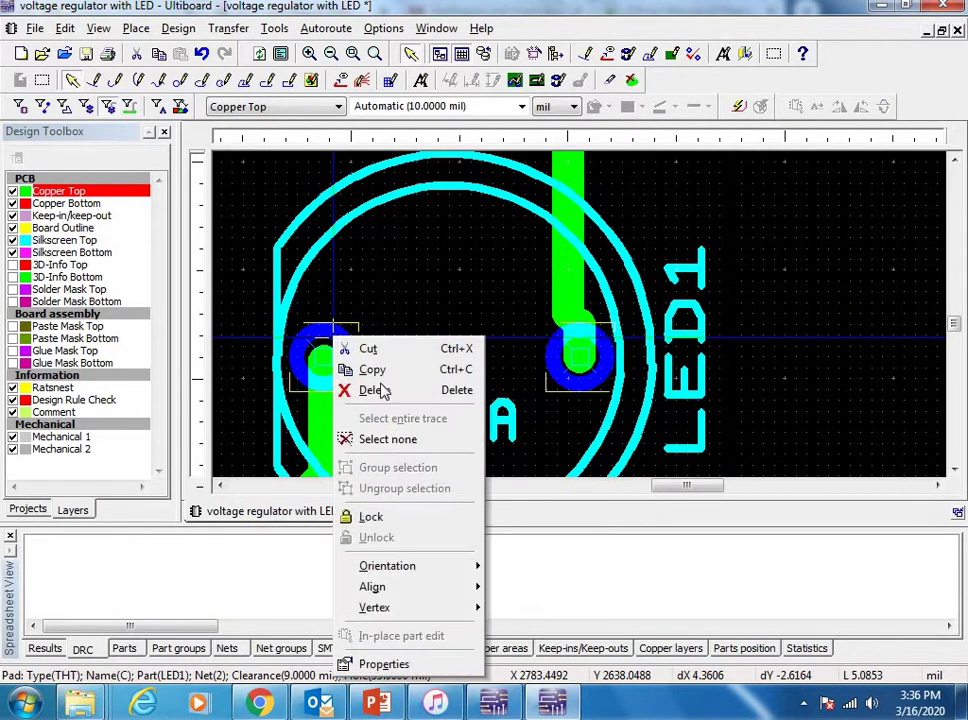
pyautogui.click(380, 663)
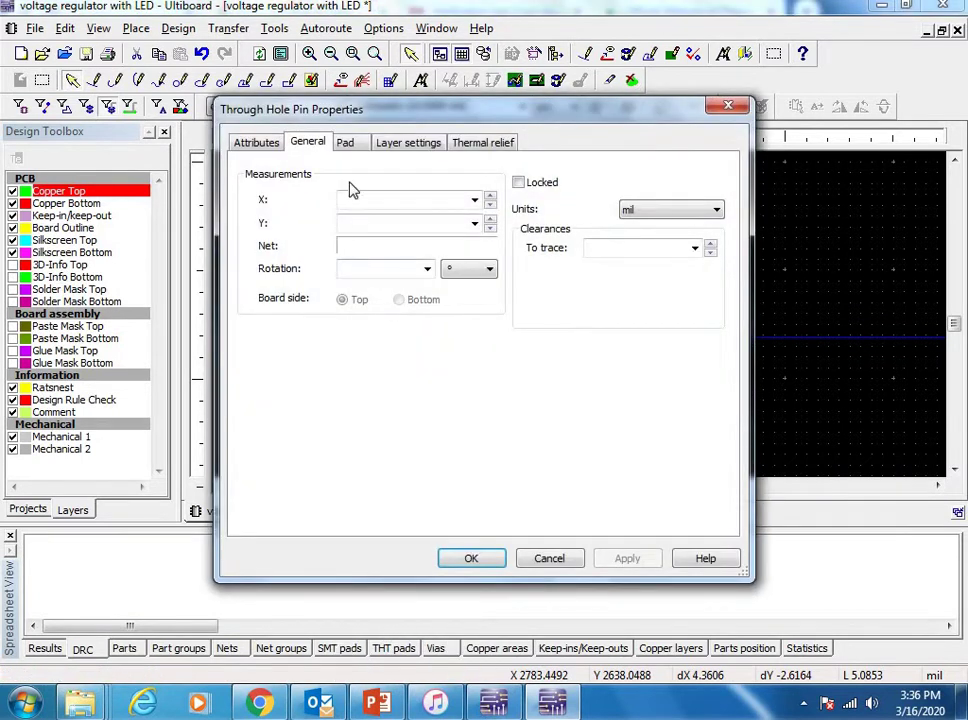
pyautogui.click(346, 143)
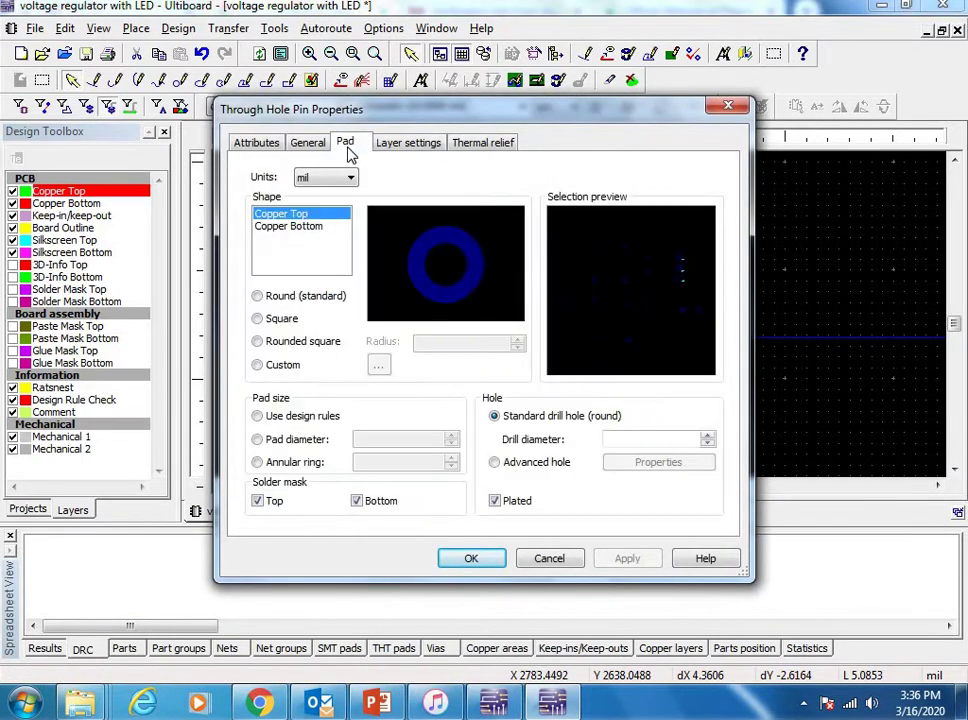
pyautogui.click(294, 441)
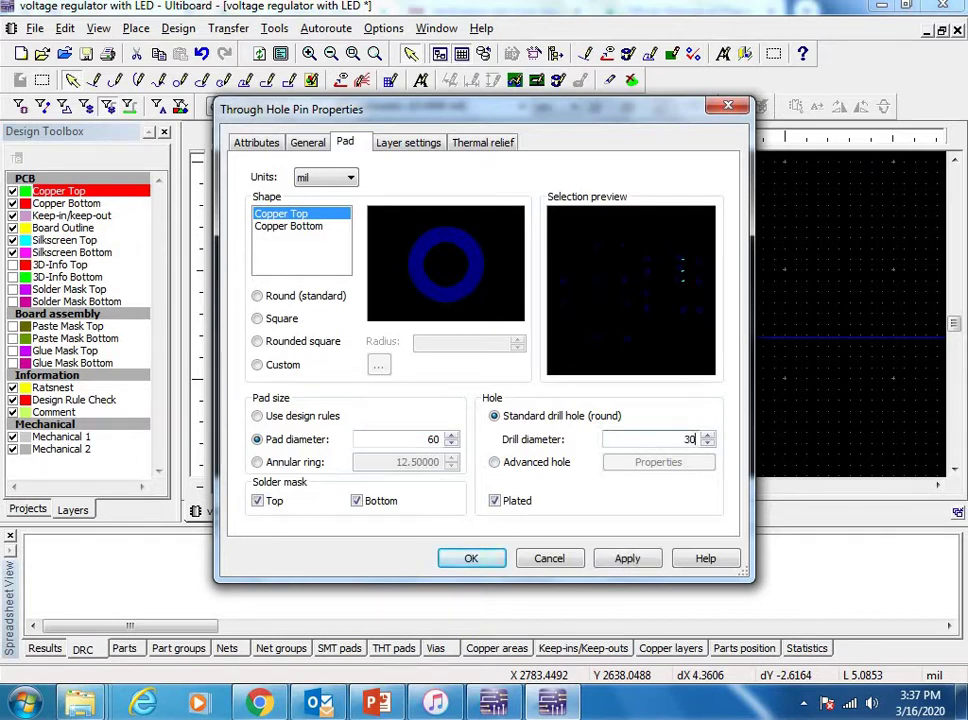
pyautogui.click(625, 561)
pyautogui.click(490, 563)
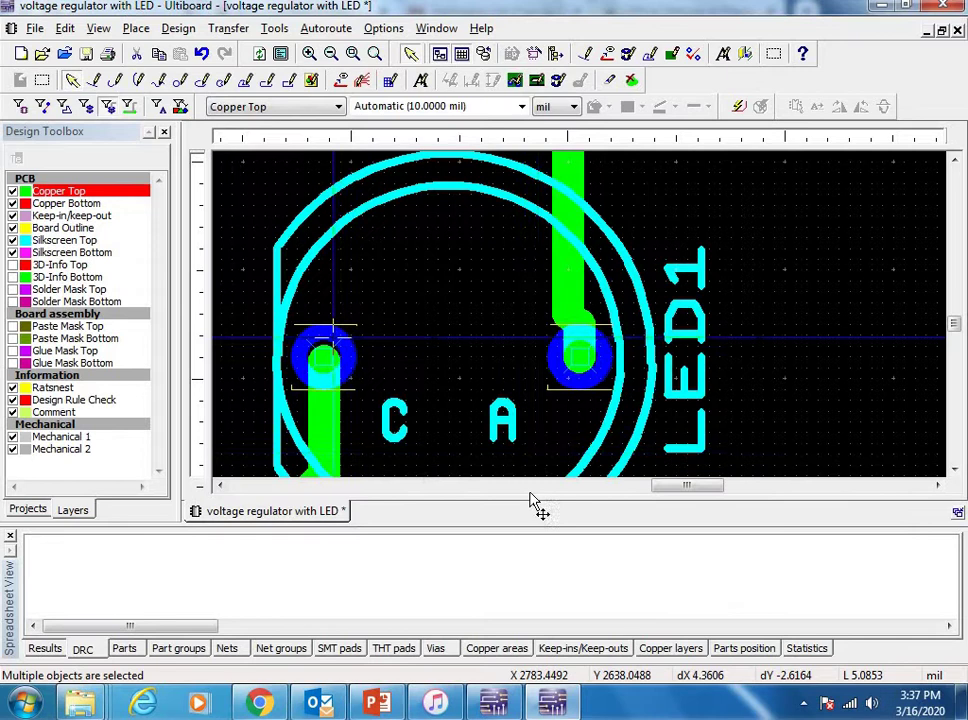
pyautogui.scroll(-3, 488, 393)
pyautogui.scroll(3, 488, 398)
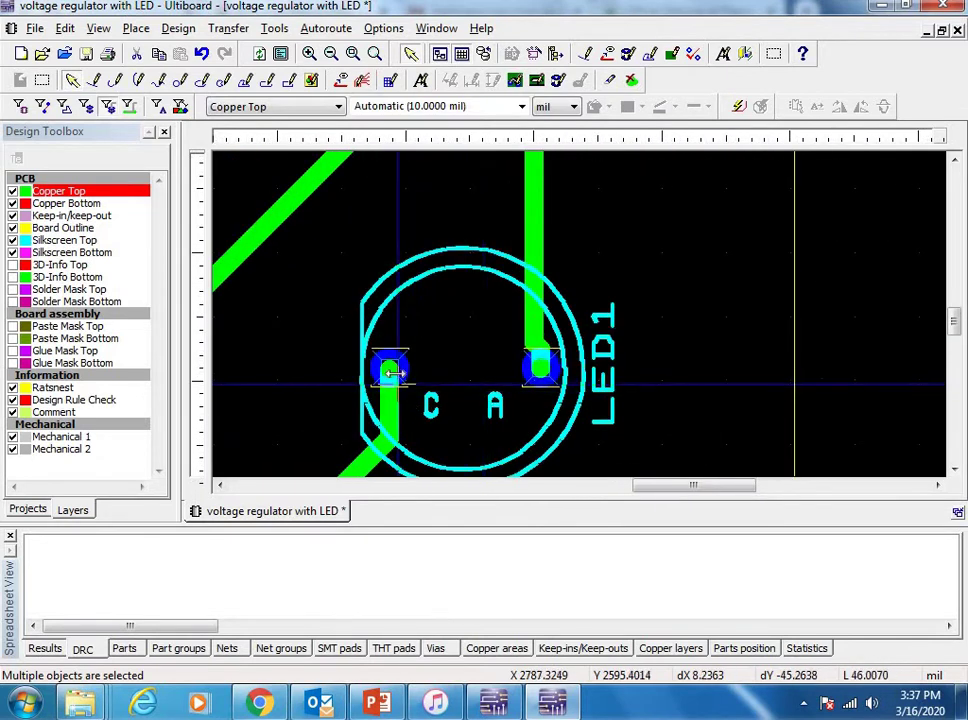
# Set the selected LED1 pads' pad diameter to 80 mil
pyautogui.rightClick(397, 358)
pyautogui.click(437, 349)
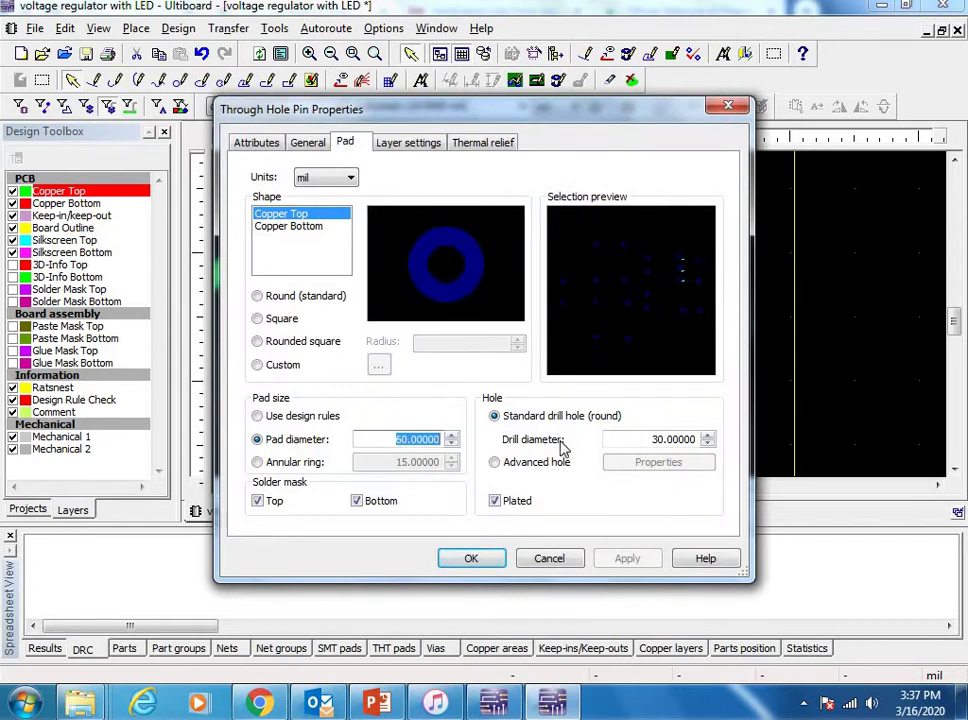
pyautogui.write('80')
pyautogui.click(622, 560)
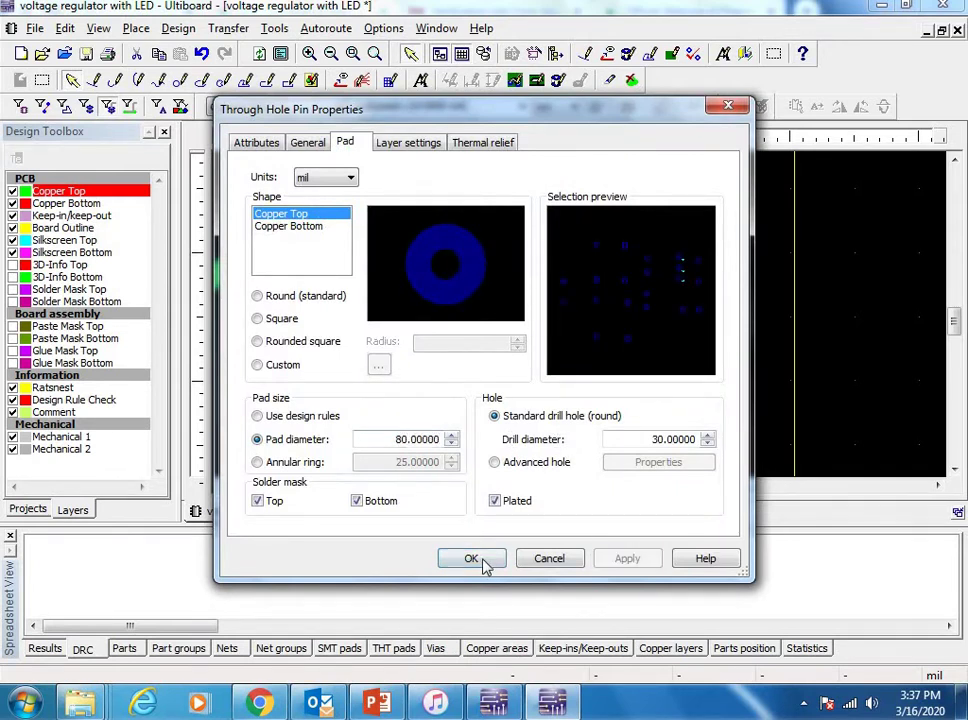
pyautogui.click(490, 561)
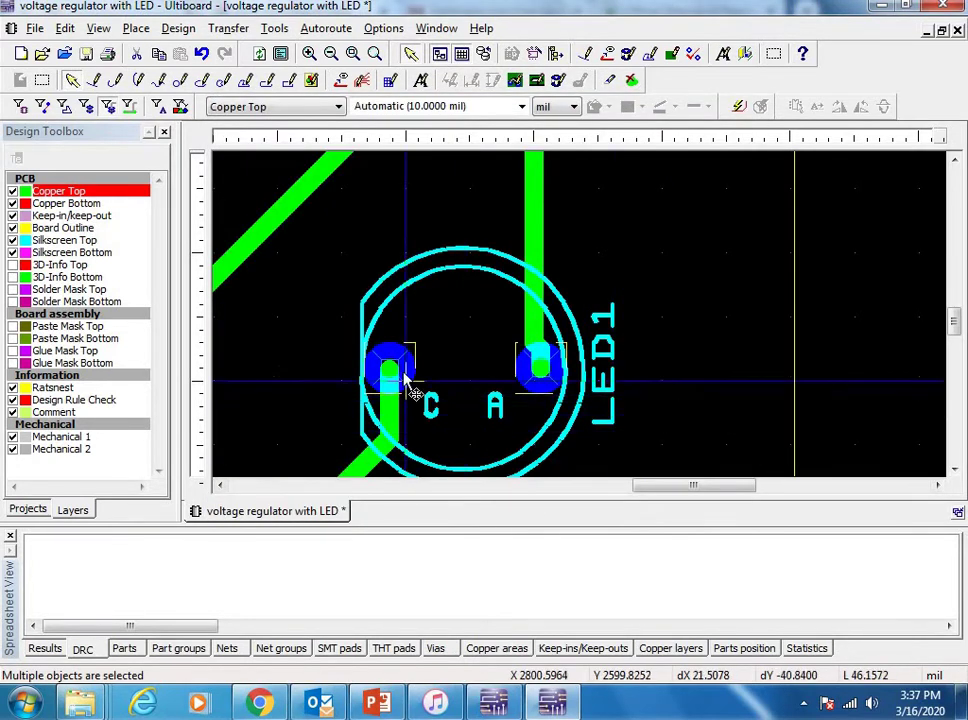
# Set the selected pads' drill diameter to 35 mil
pyautogui.rightClick(404, 405)
pyautogui.click(445, 358)
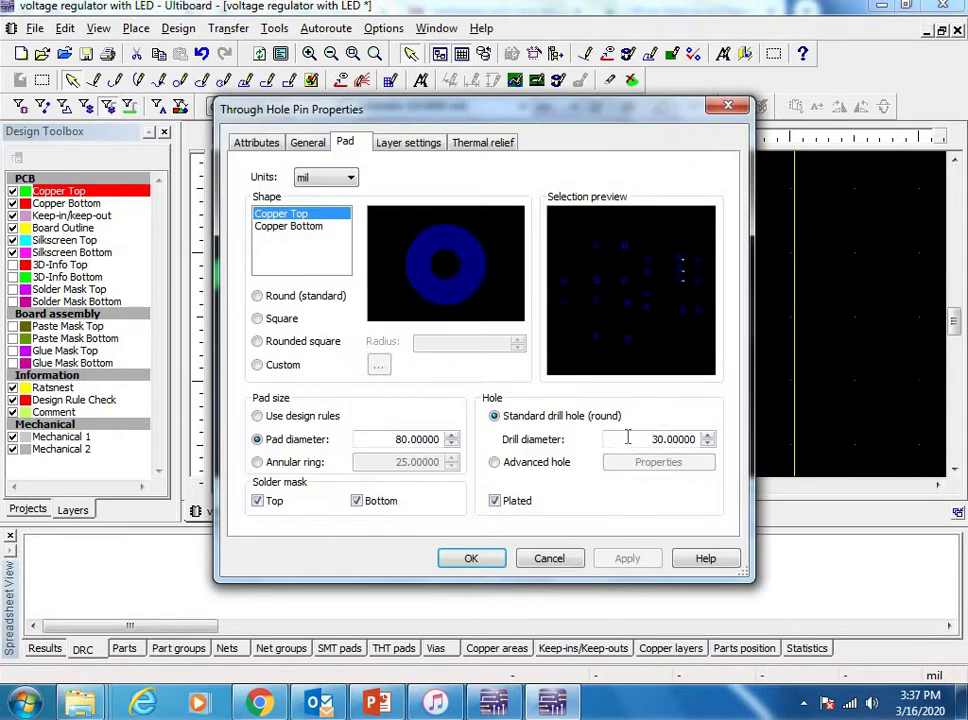
pyautogui.write('35')
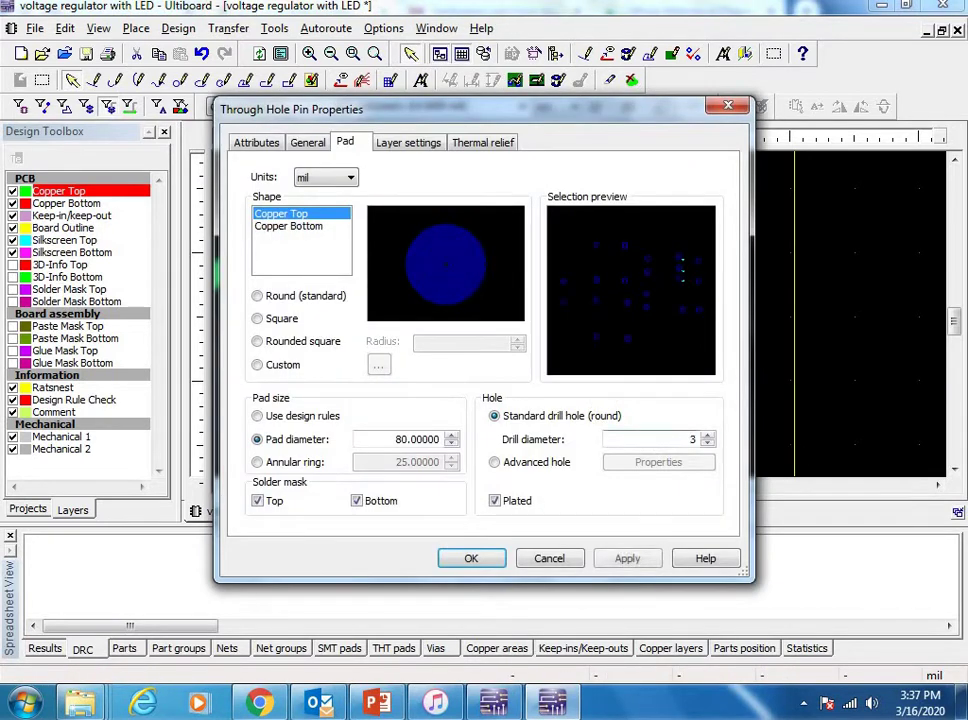
pyautogui.click(625, 560)
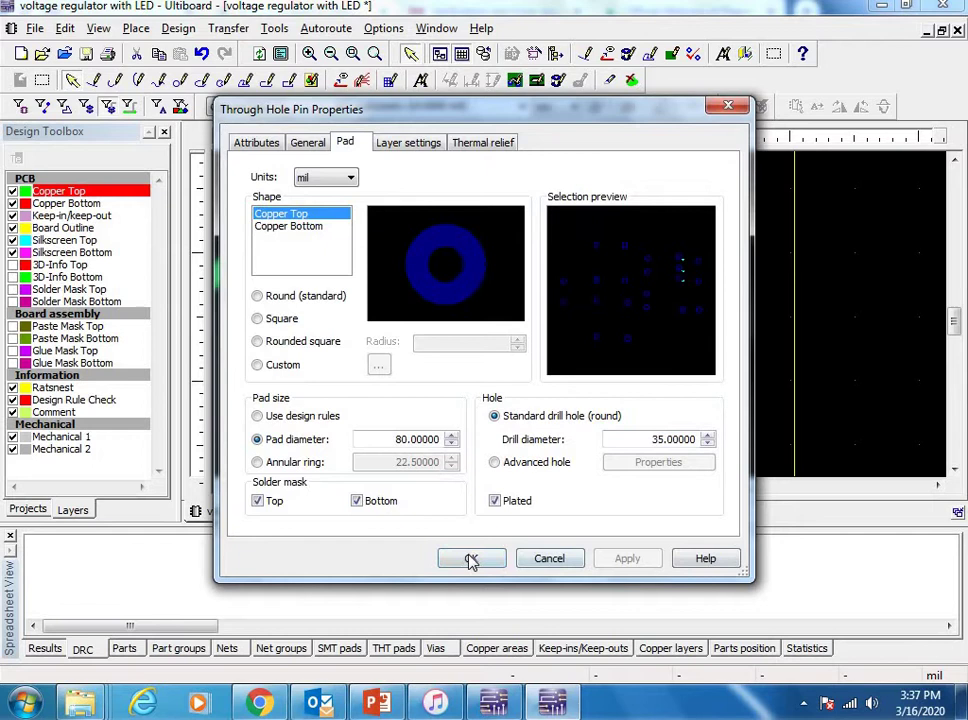
pyautogui.click(471, 558)
# Turn on clearance outlines around the tracks in the display options
pyautogui.scroll(-5, 714, 385)
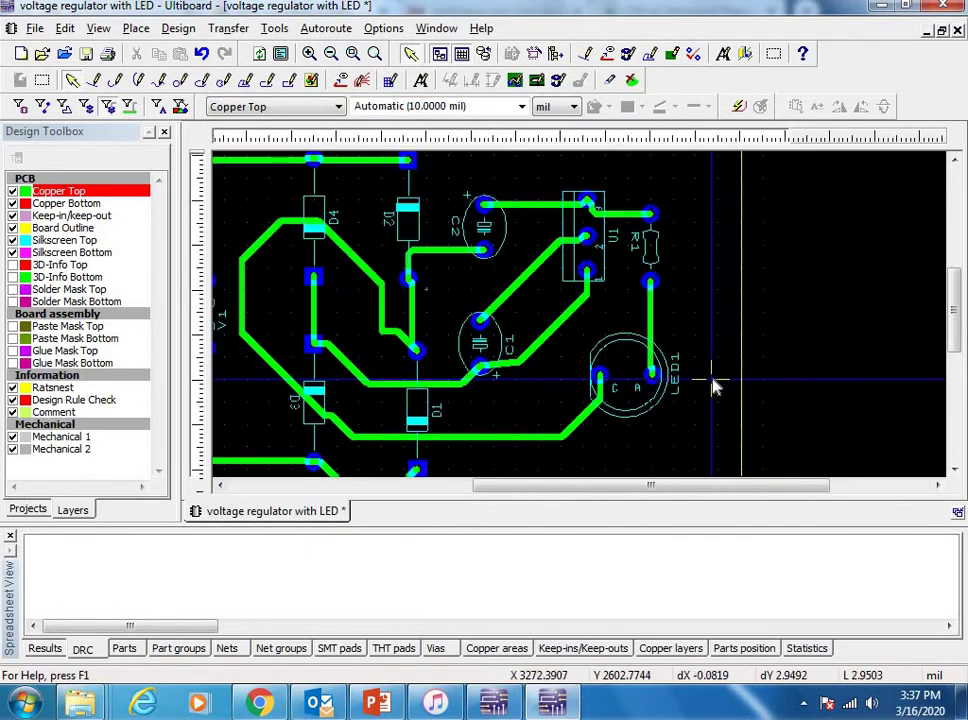
pyautogui.moveTo(955, 318); pyautogui.dragTo(957, 322)
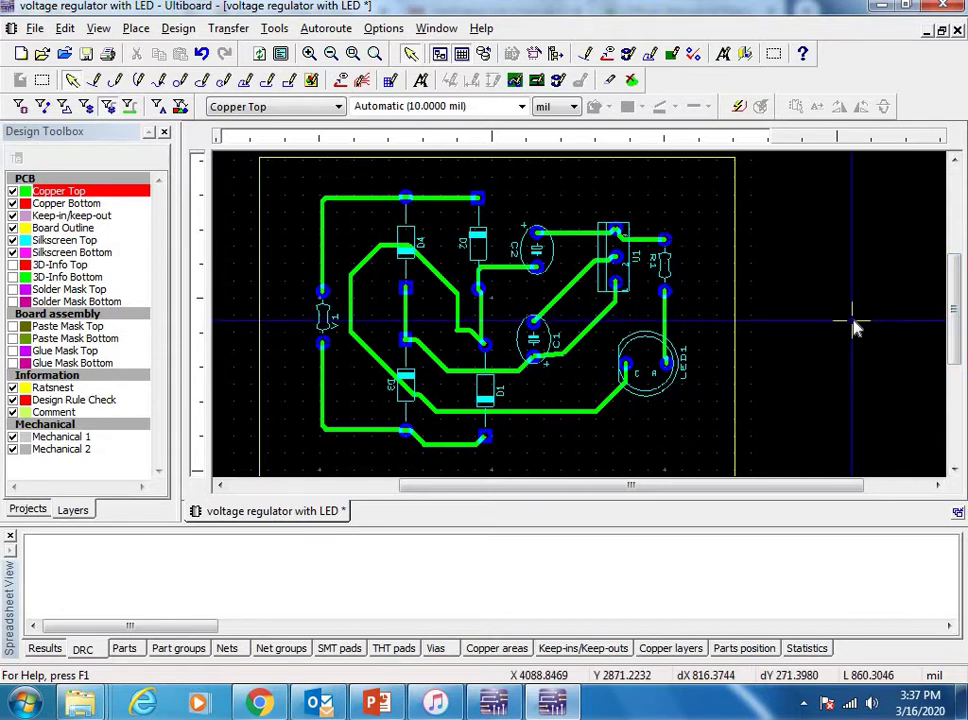
pyautogui.scroll(-1, 853, 328)
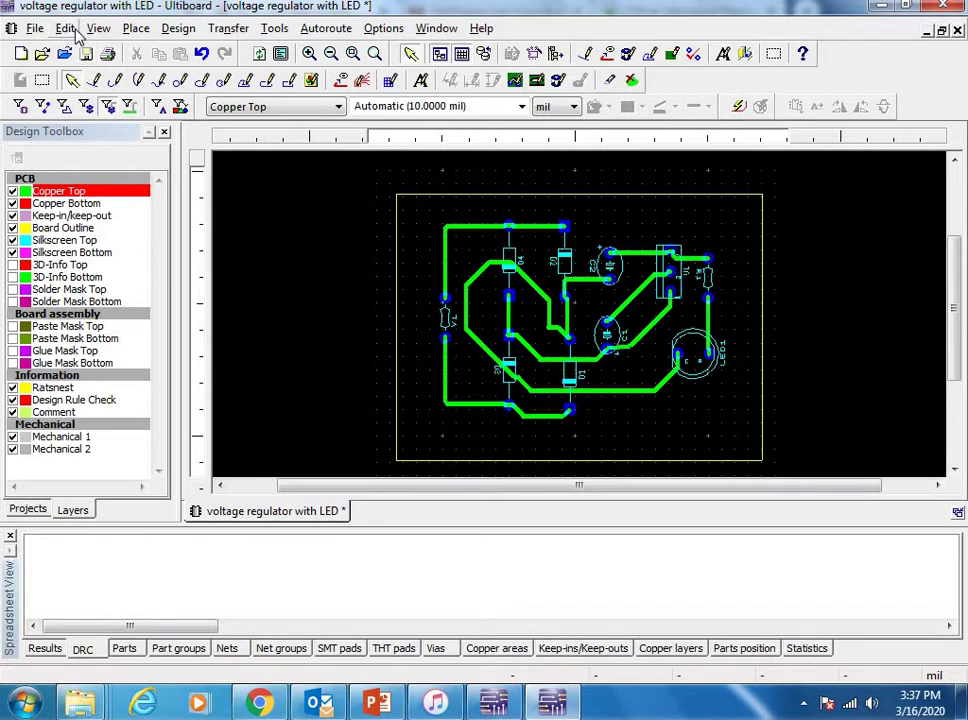
pyautogui.click(106, 30)
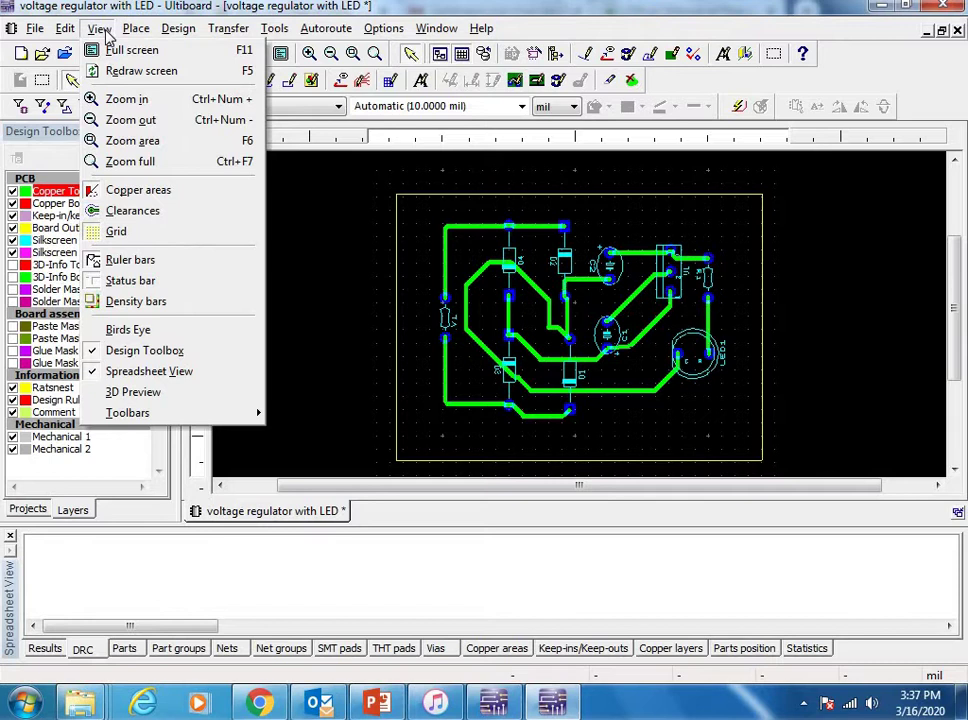
pyautogui.click(125, 210)
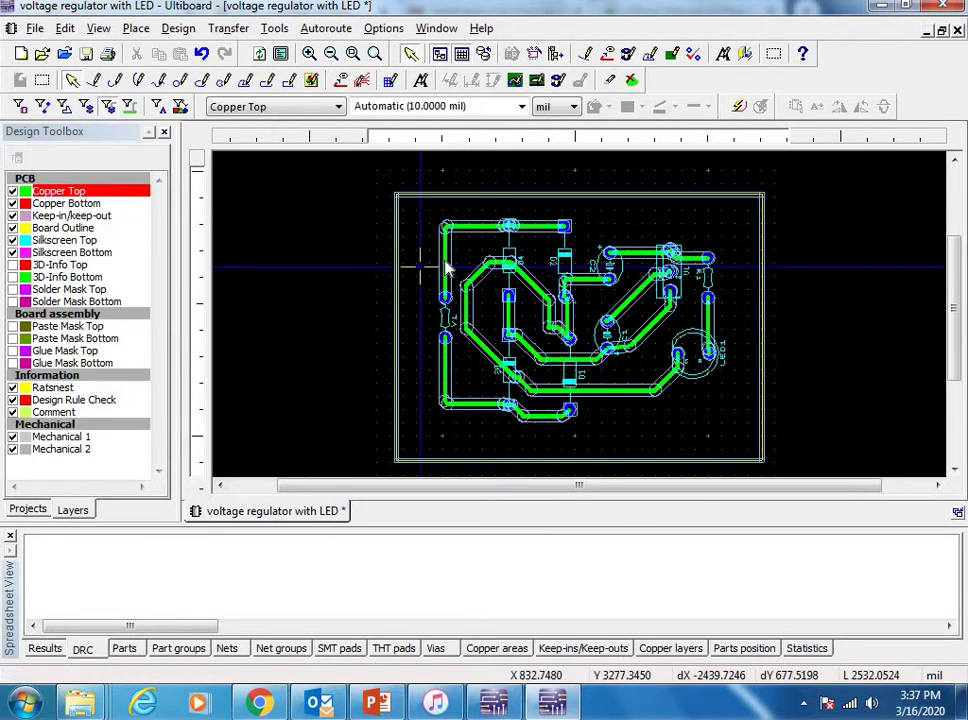
pyautogui.scroll(3, 485, 262)
pyautogui.scroll(-1, 485, 262)
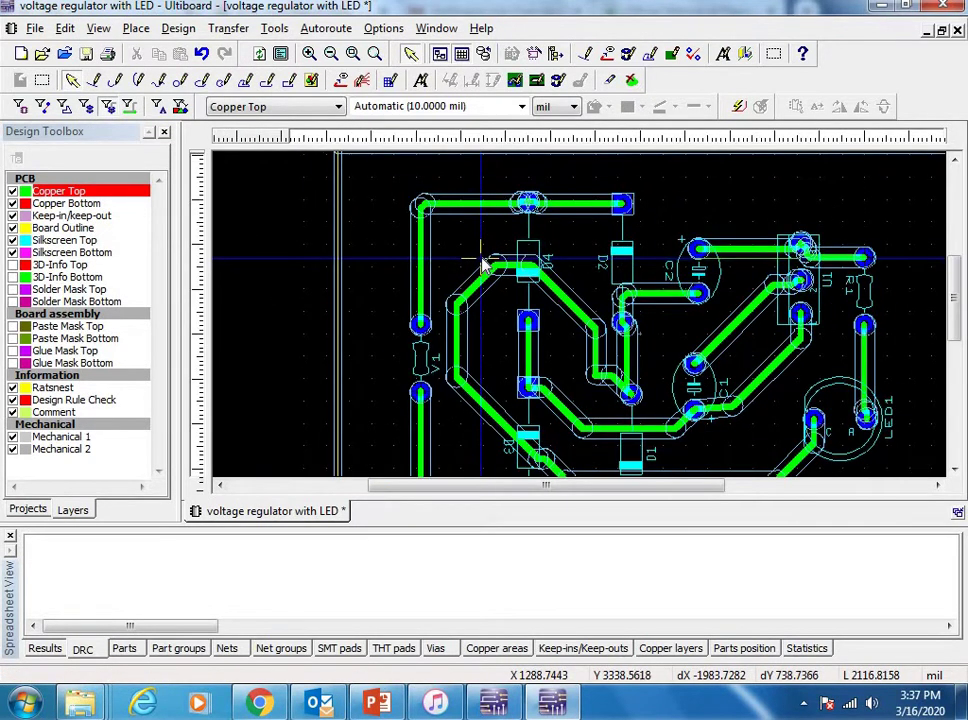
pyautogui.scroll(-1, 485, 262)
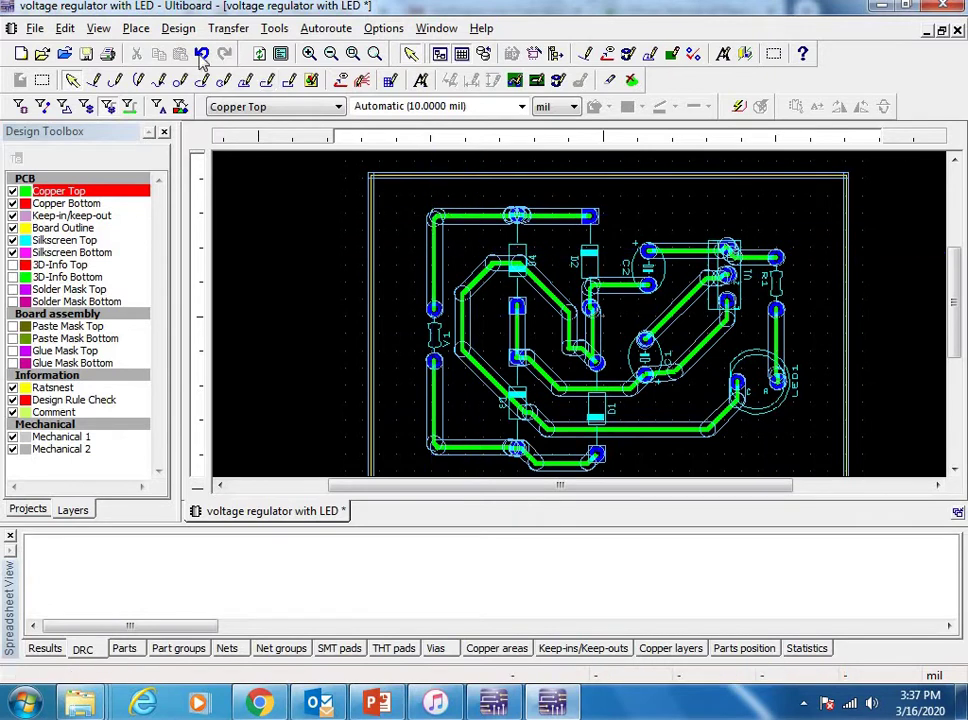
# Draw a Copper Top rectangle from the board's top-left to bottom-right corner
pyautogui.click(134, 30)
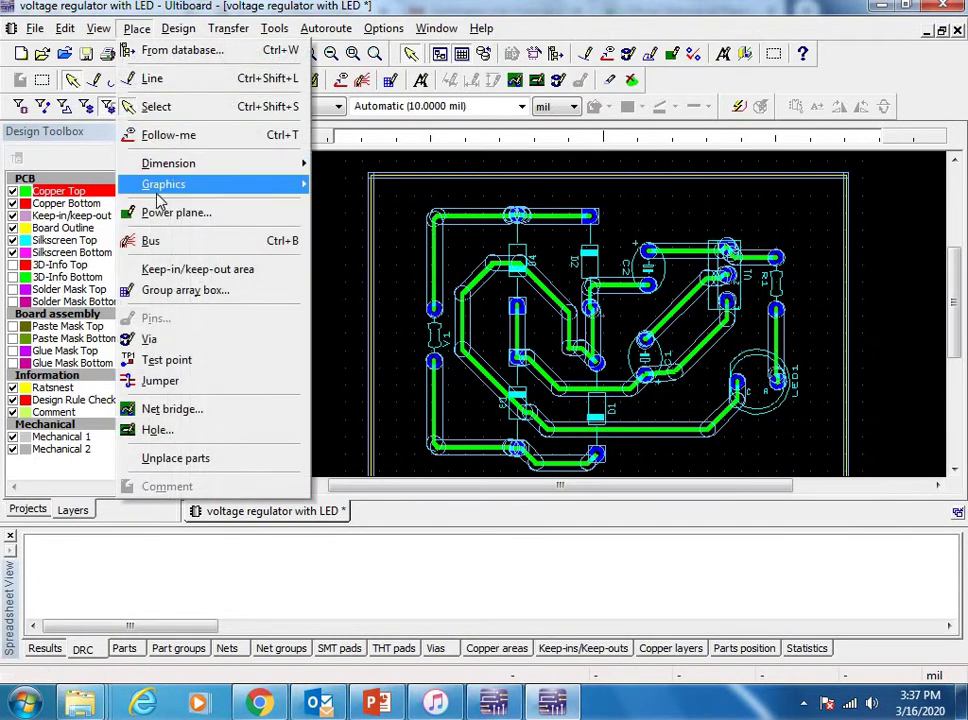
pyautogui.moveTo(161, 188)
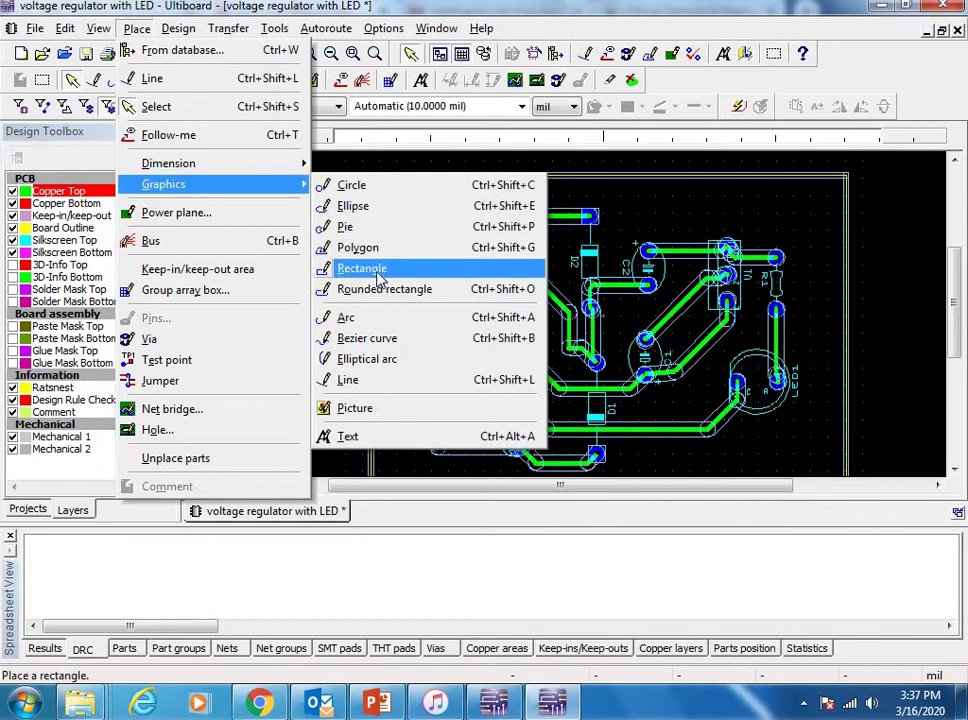
pyautogui.click(378, 268)
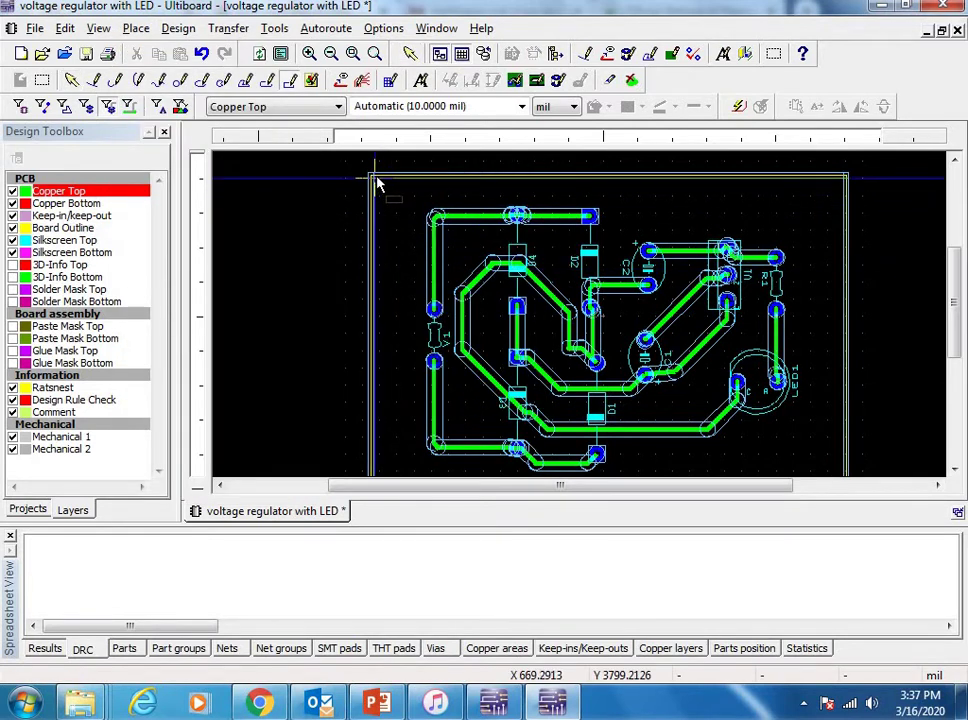
pyautogui.moveTo(374, 178)
pyautogui.mouseDown()
pyautogui.moveTo(726, 333)
pyautogui.moveTo(847, 489)
pyautogui.moveTo(640, 380)
pyautogui.moveTo(588, 428)
pyautogui.moveTo(602, 466)
pyautogui.mouseUp()
pyautogui.scroll(-1, 588, 430)
pyautogui.scroll(-1, 590, 440)
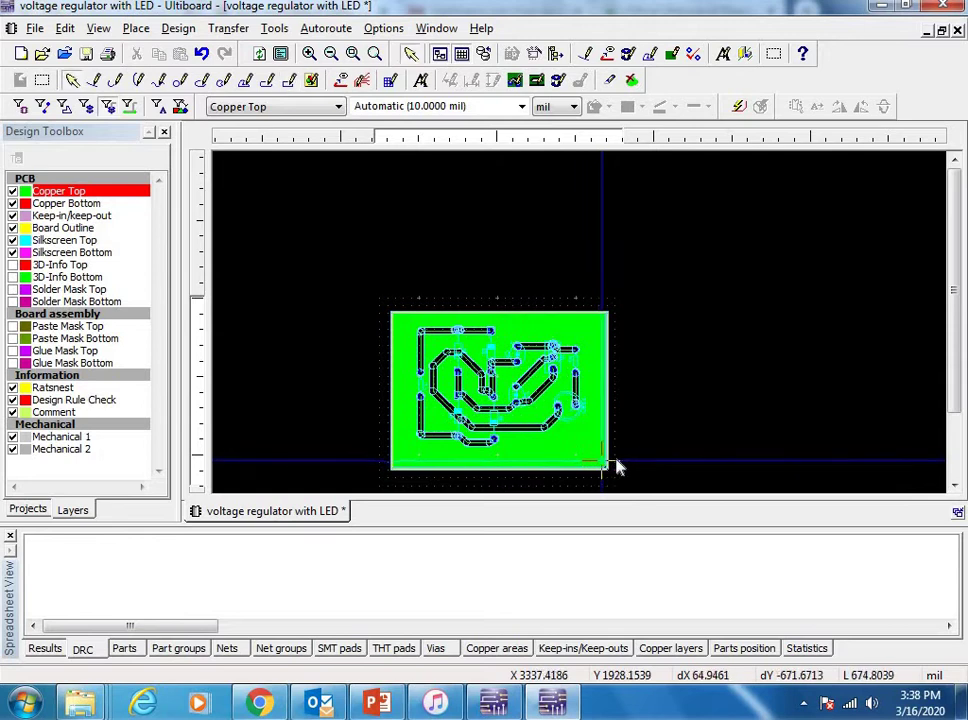
pyautogui.scroll(3, 486, 421)
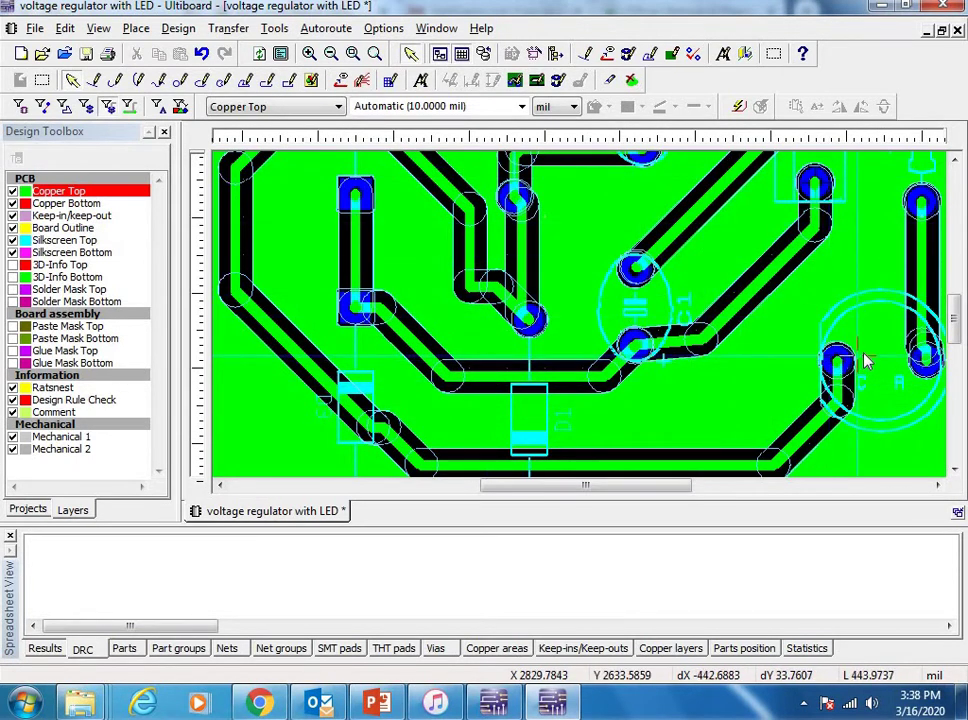
pyautogui.scroll(3, 864, 357)
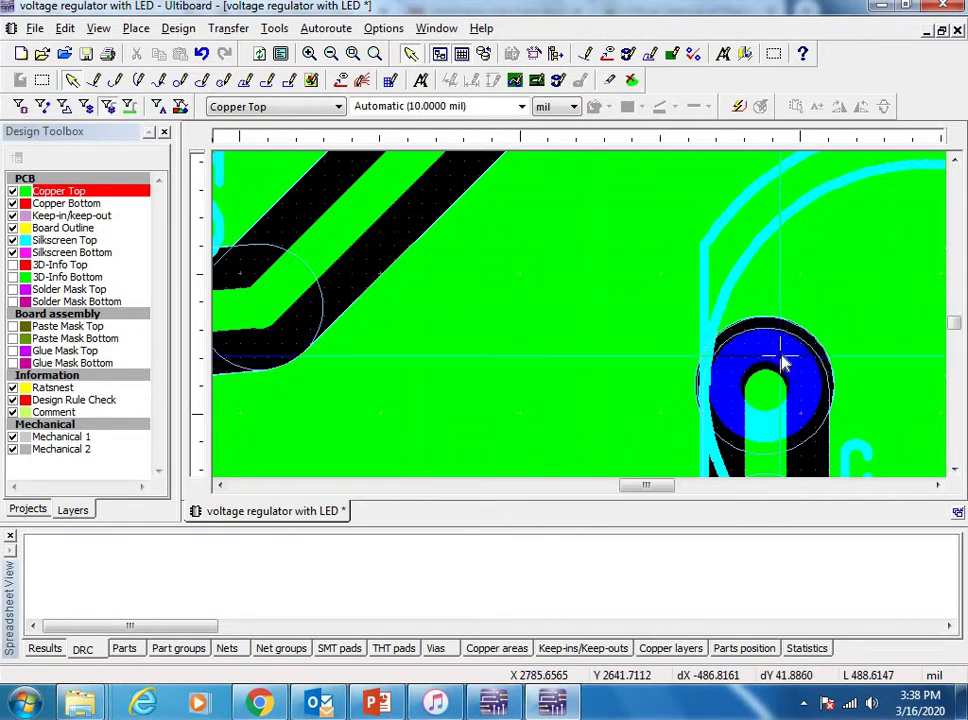
pyautogui.scroll(-3, 782, 364)
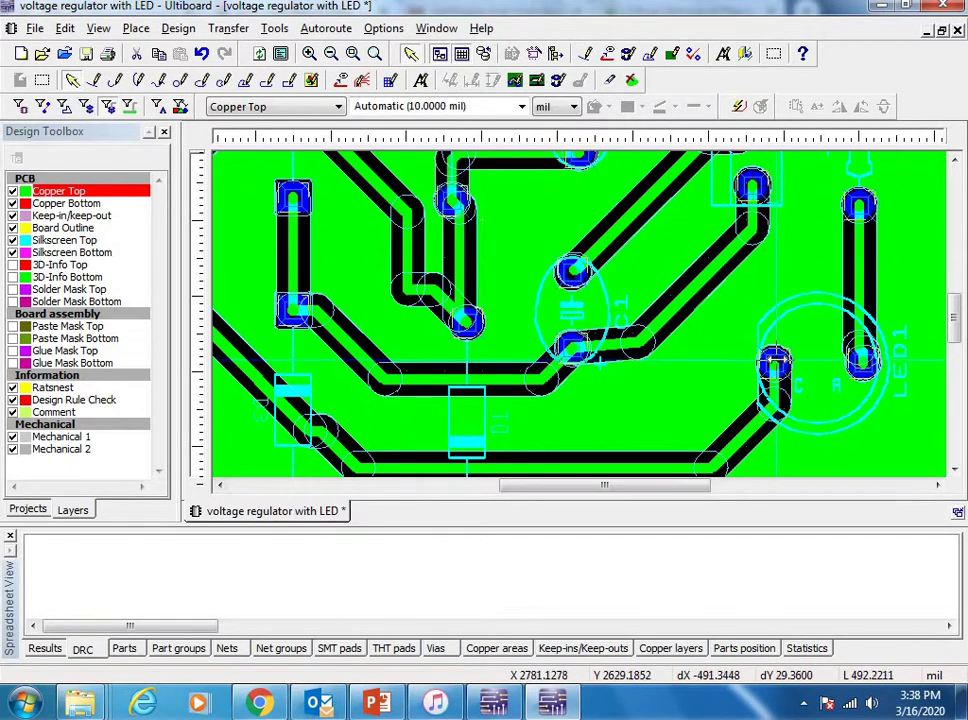
# Set the pads' trace clearance to 35 mil so each gets a ring in the fill
pyautogui.rightClick(777, 356)
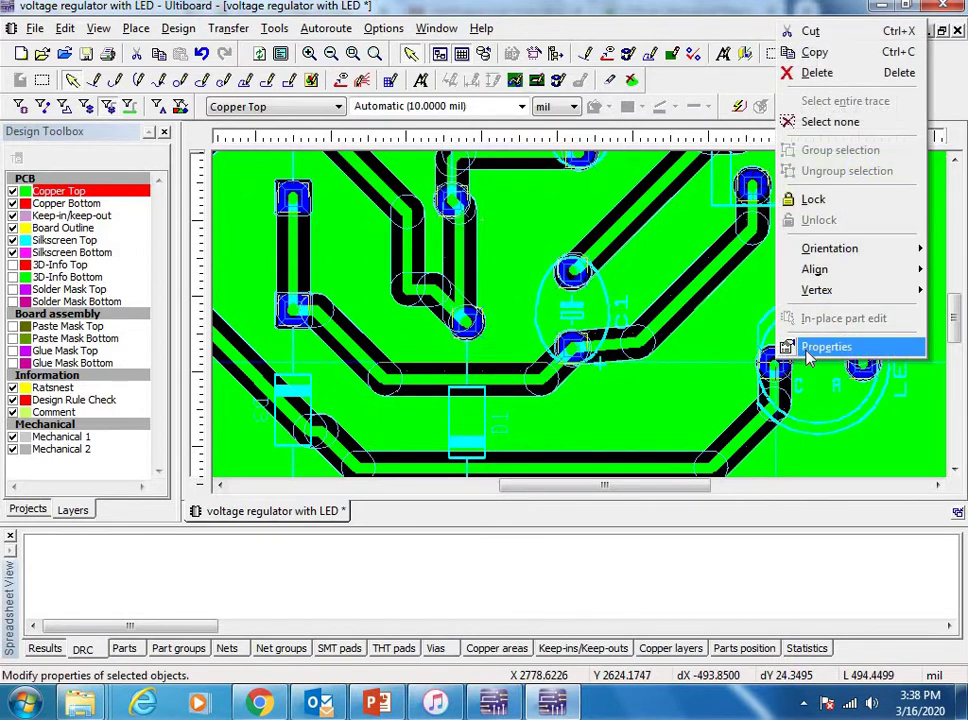
pyautogui.click(808, 346)
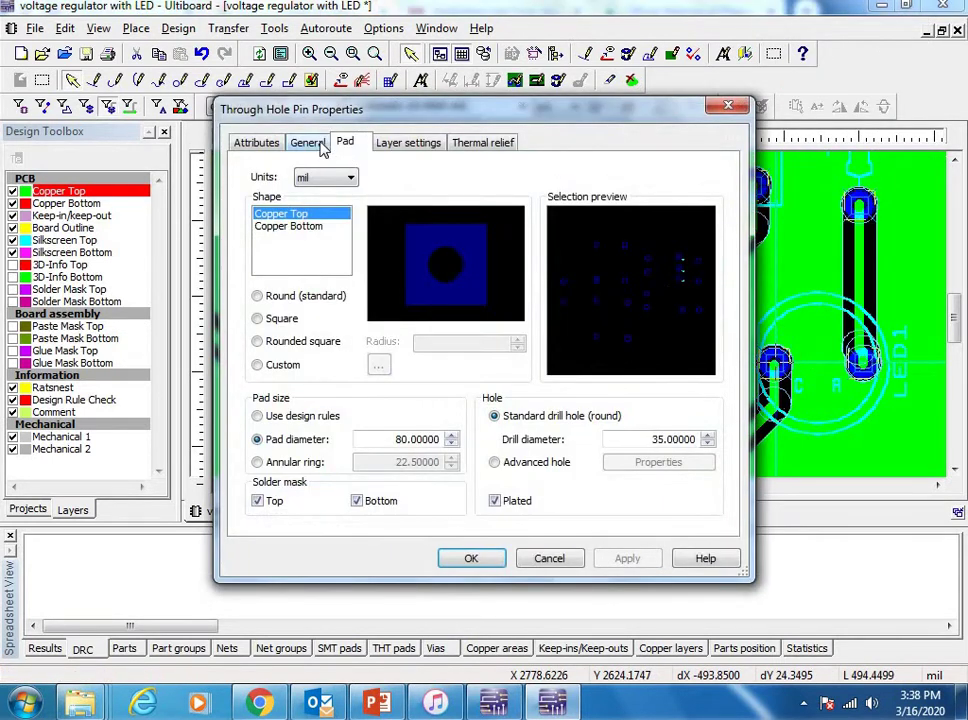
pyautogui.click(308, 143)
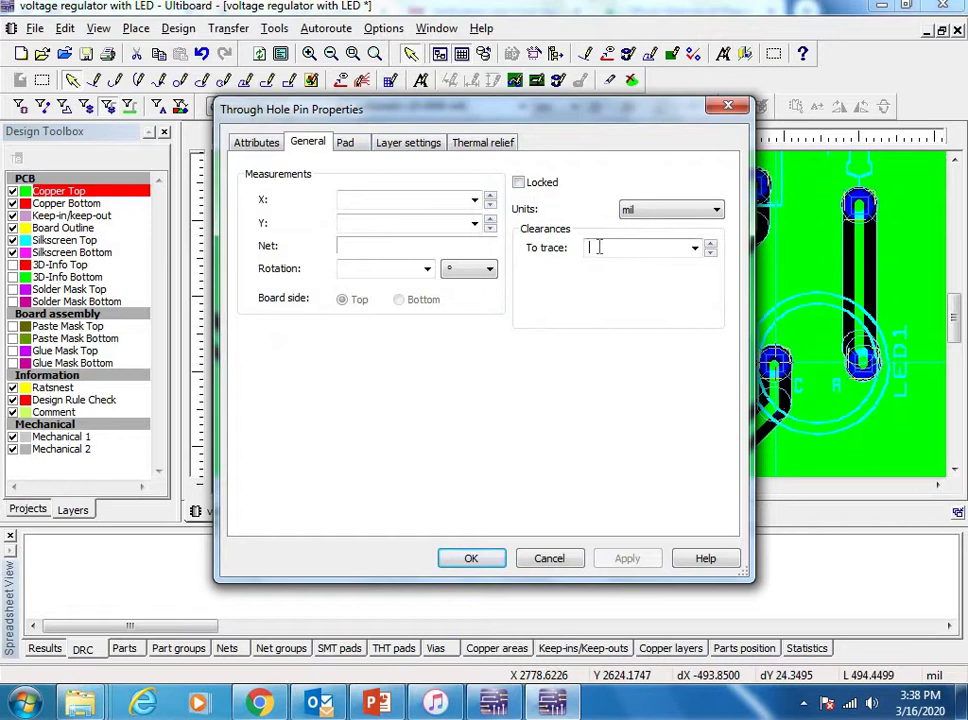
pyautogui.write('35')
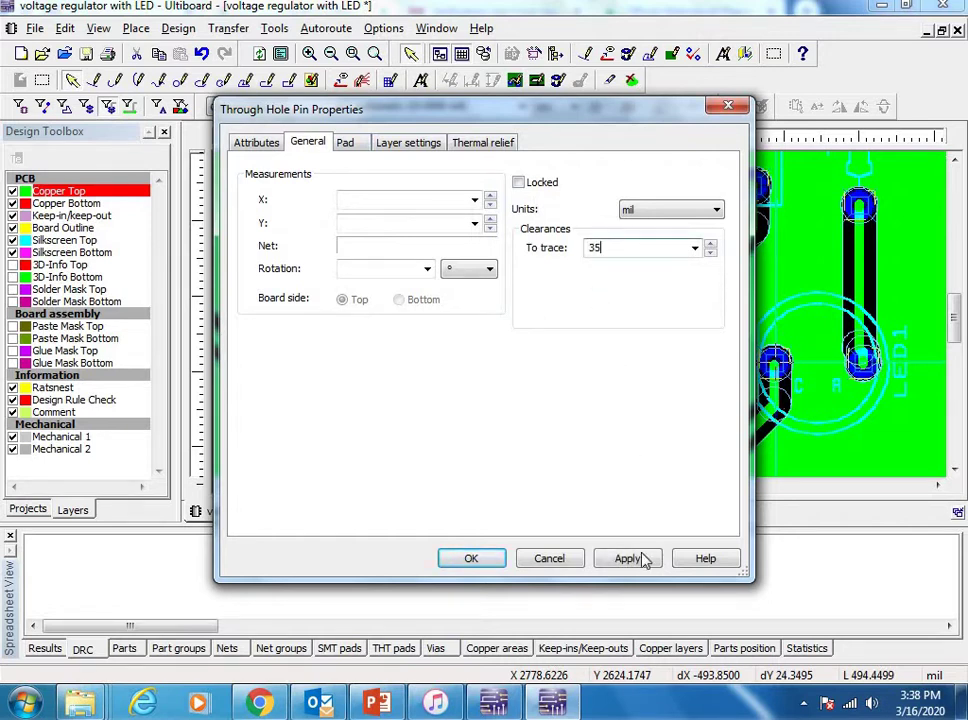
pyautogui.click(645, 560)
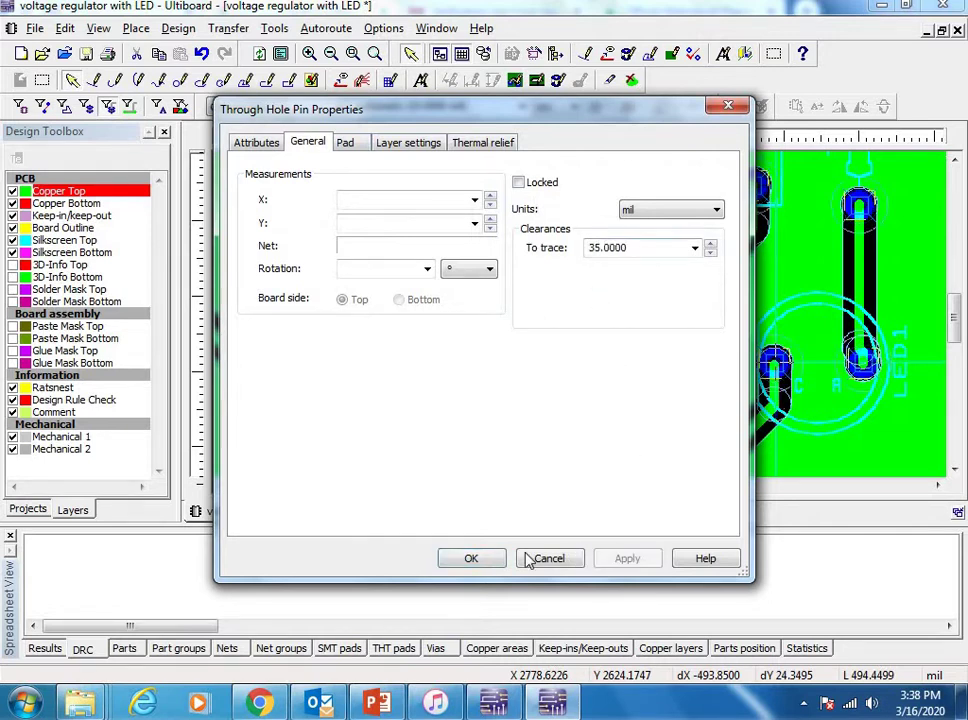
pyautogui.click(484, 562)
pyautogui.scroll(3, 665, 410)
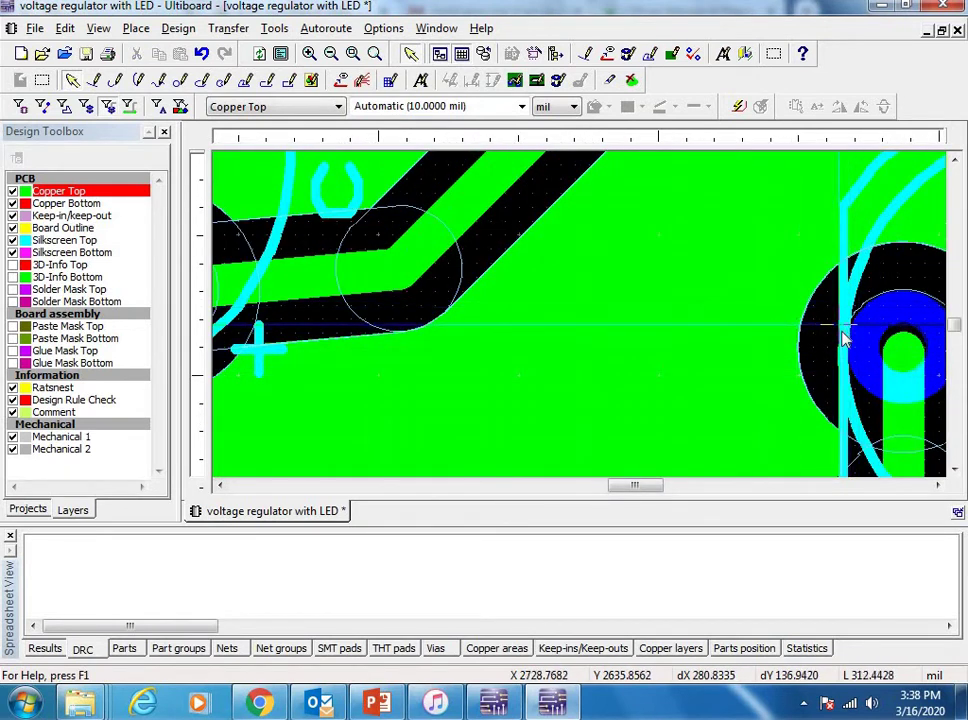
pyautogui.scroll(-5, 653, 341)
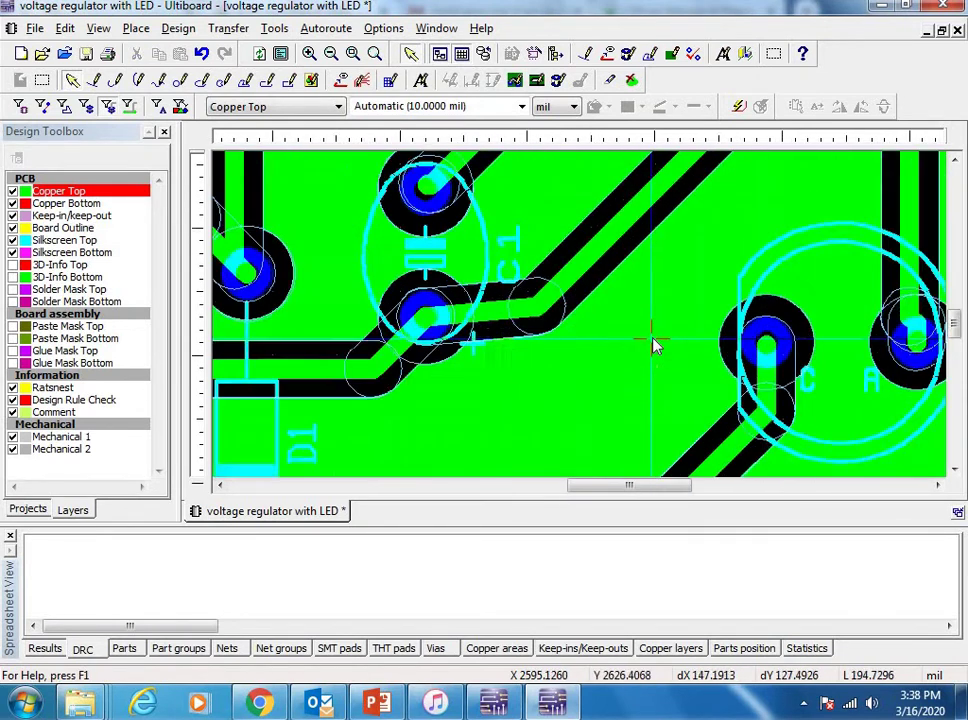
pyautogui.scroll(1, 853, 313)
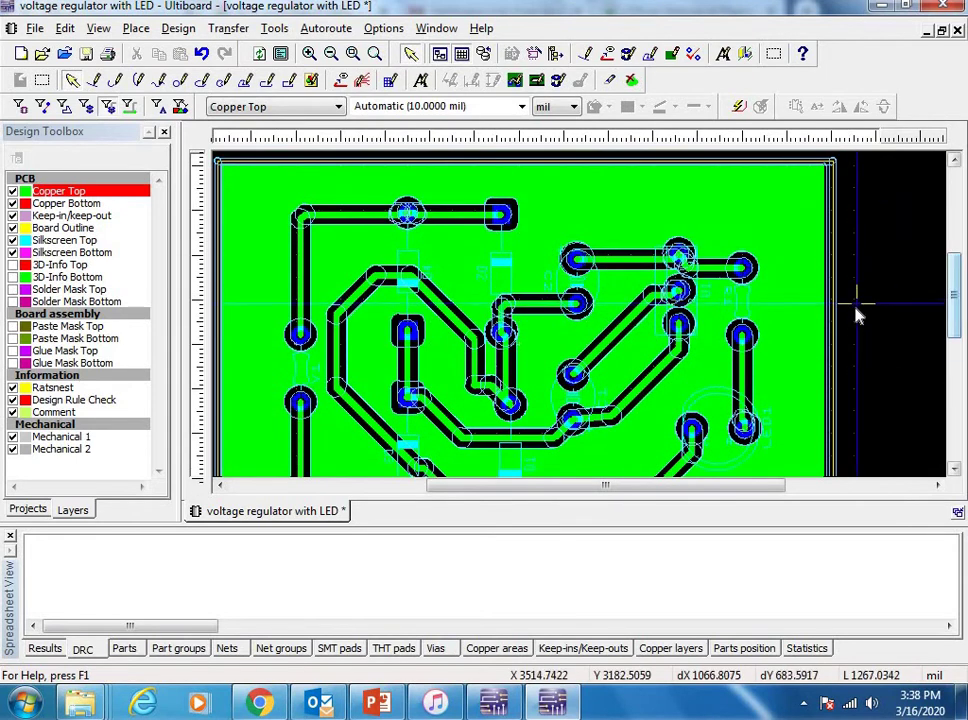
pyautogui.scroll(-2, 910, 333)
pyautogui.moveTo(957, 305); pyautogui.dragTo(957, 322)
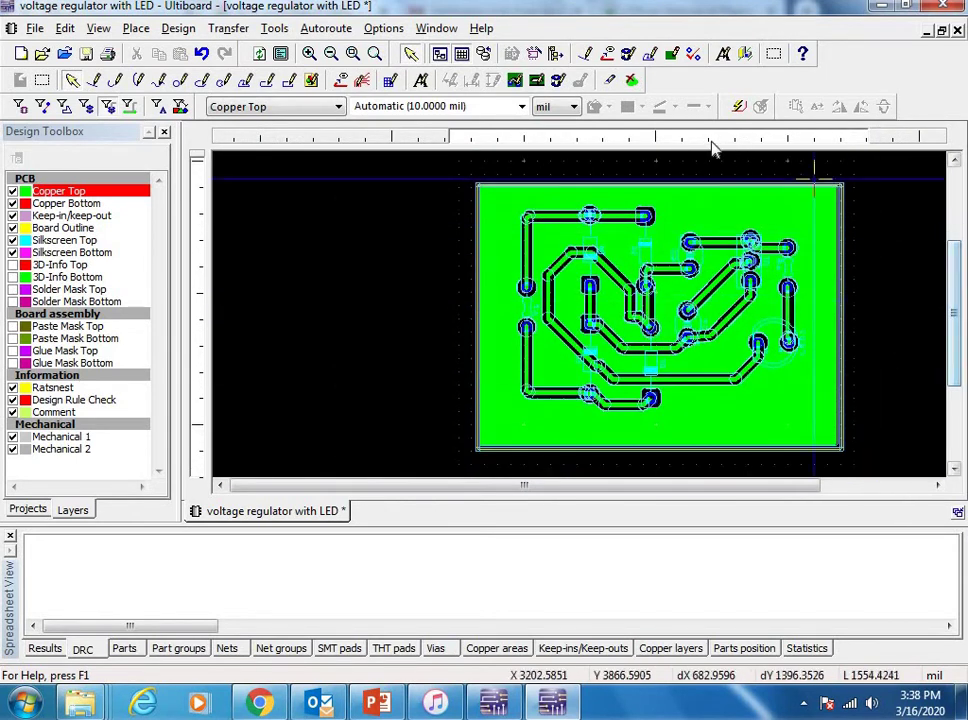
# Add the text 'VOLTAGE REGULATOR WITH LED INDICATION' at 100 mil height along the board's bottom edge
pyautogui.click(725, 57)
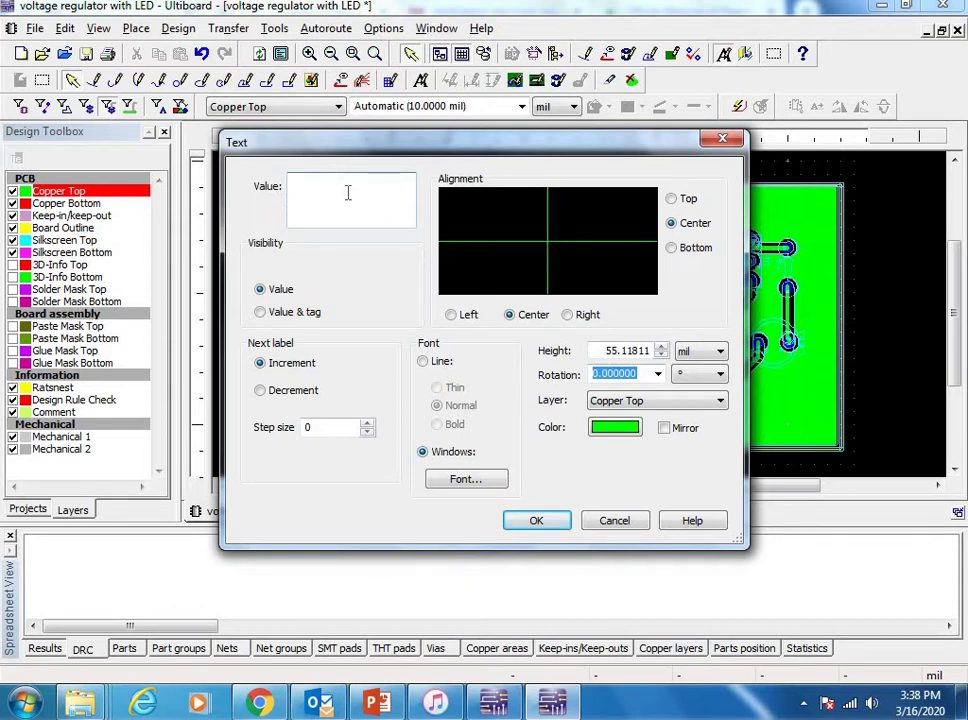
pyautogui.write('V')
pyautogui.press('BackSpace')
pyautogui.write('V')
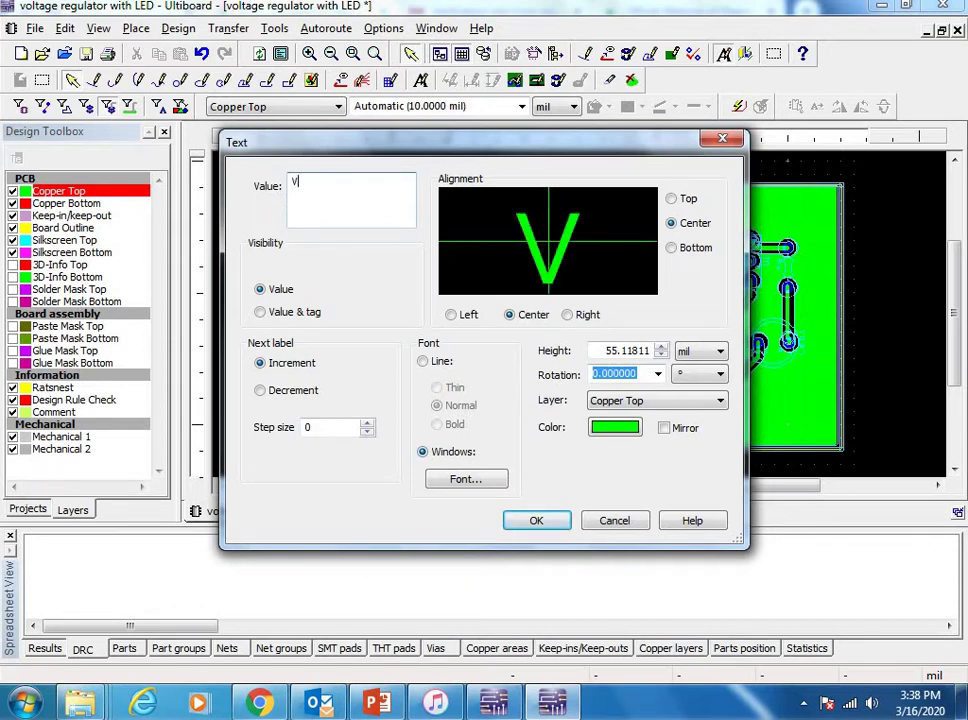
pyautogui.write('OLTAGE RE')
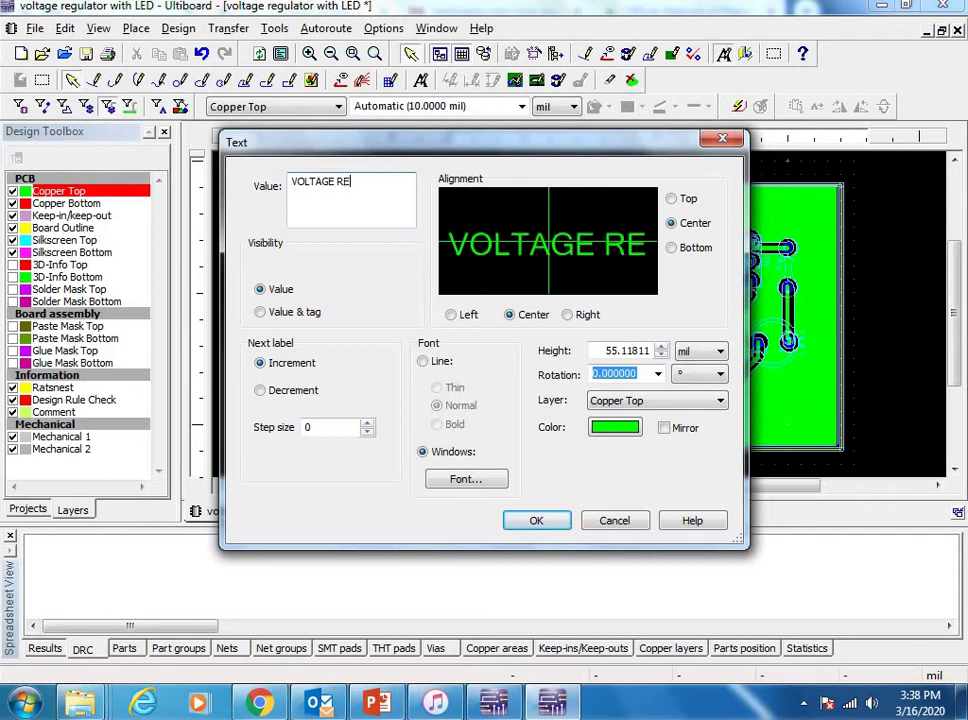
pyautogui.write('GULATO')
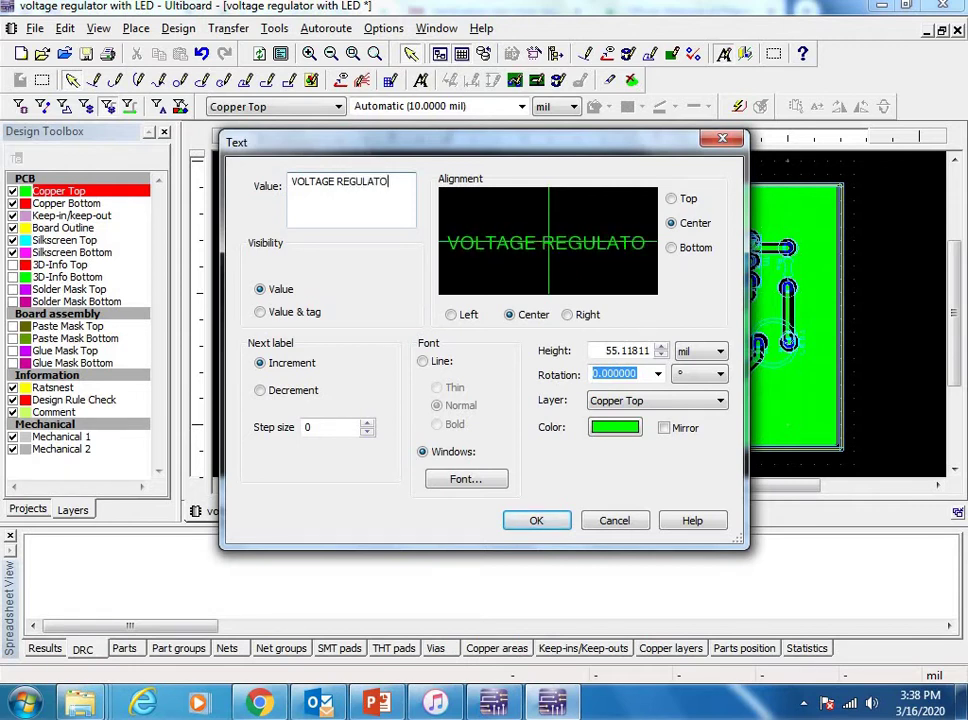
pyautogui.write('R W')
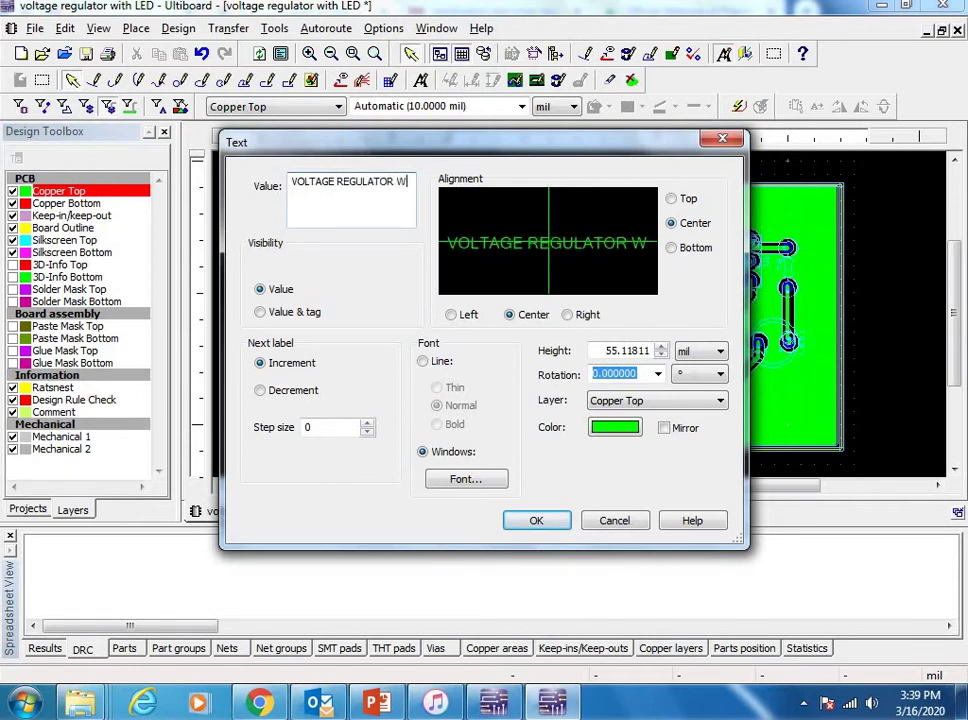
pyautogui.write('ITH LED ')
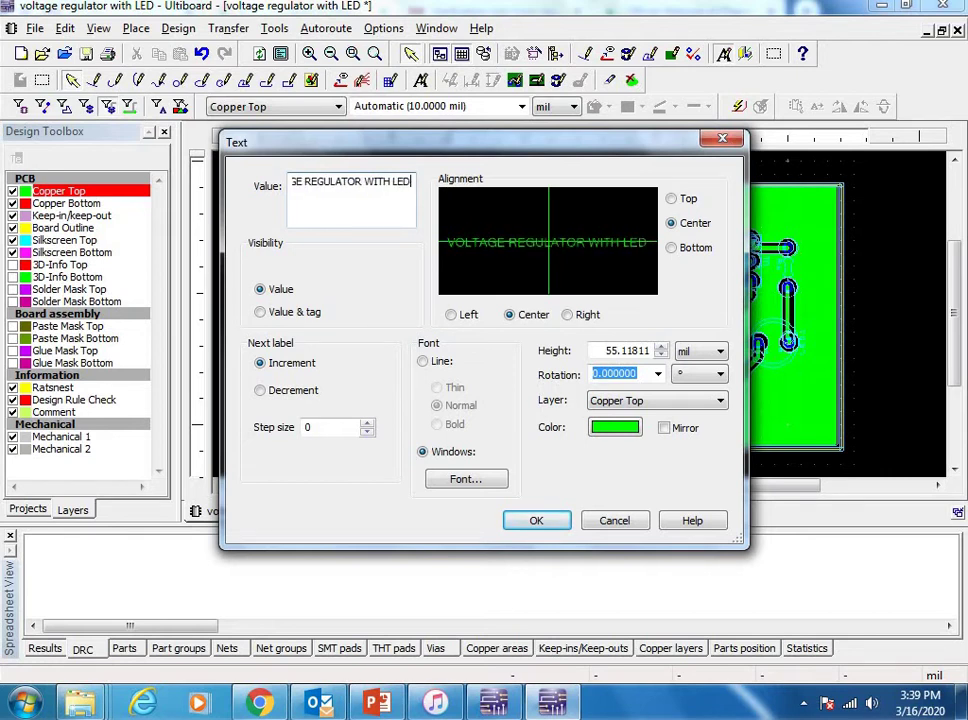
pyautogui.write('IN')
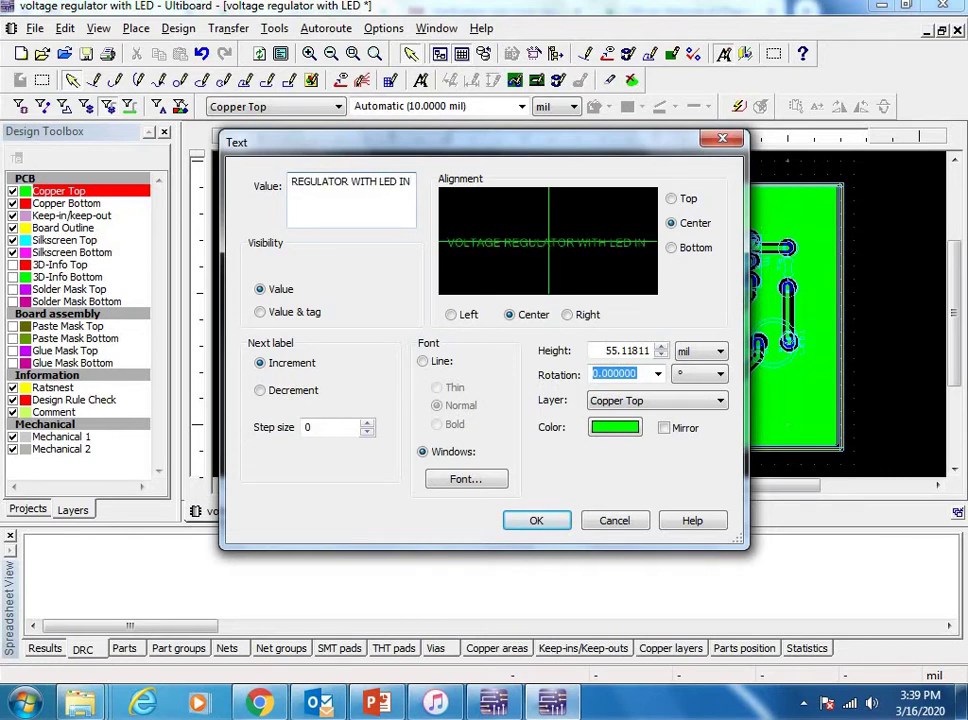
pyautogui.write('DICATION')
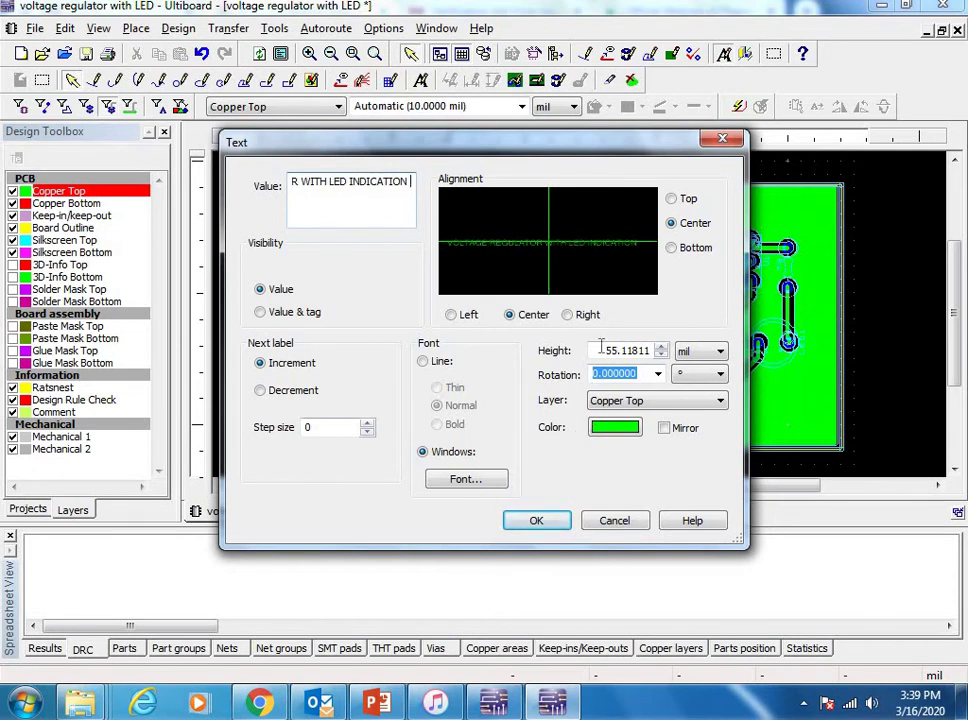
pyautogui.moveTo(603, 350); pyautogui.dragTo(681, 356)
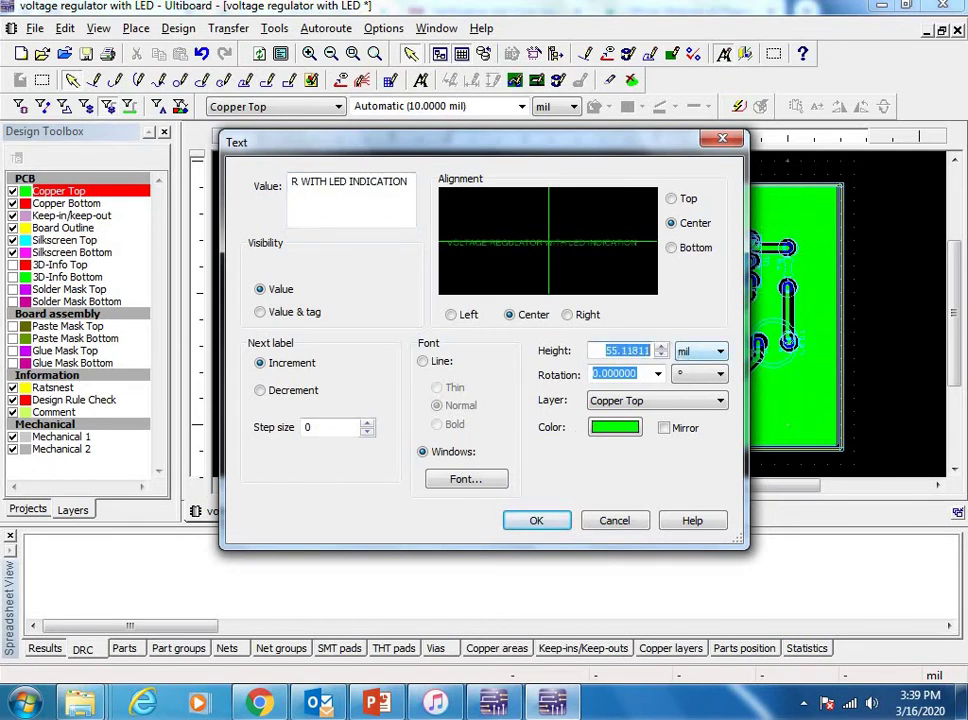
pyautogui.click(537, 521)
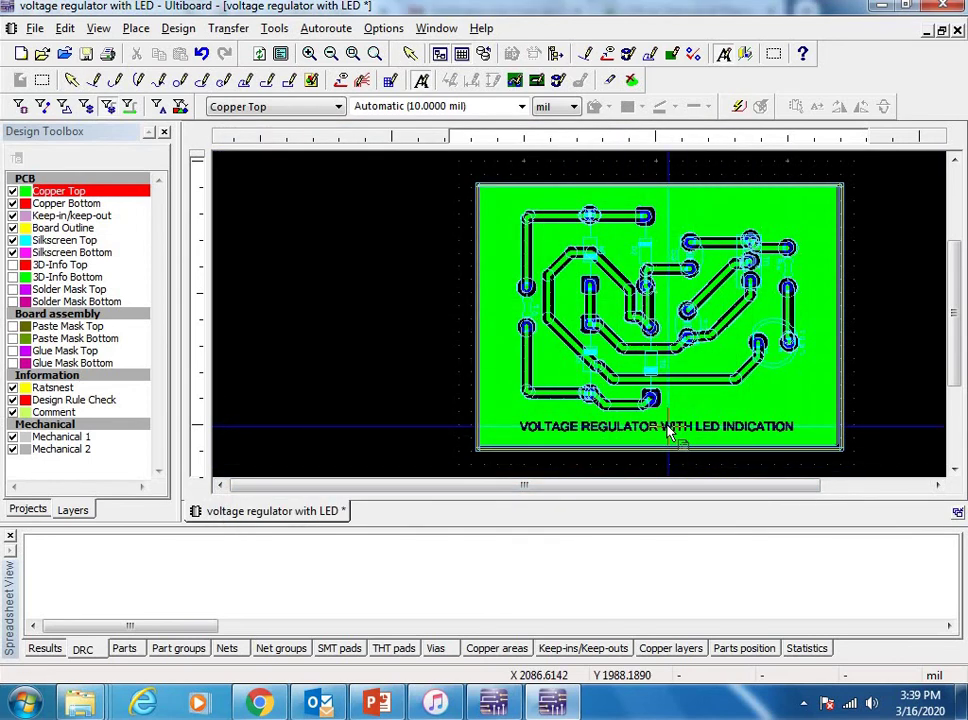
pyautogui.click(670, 431)
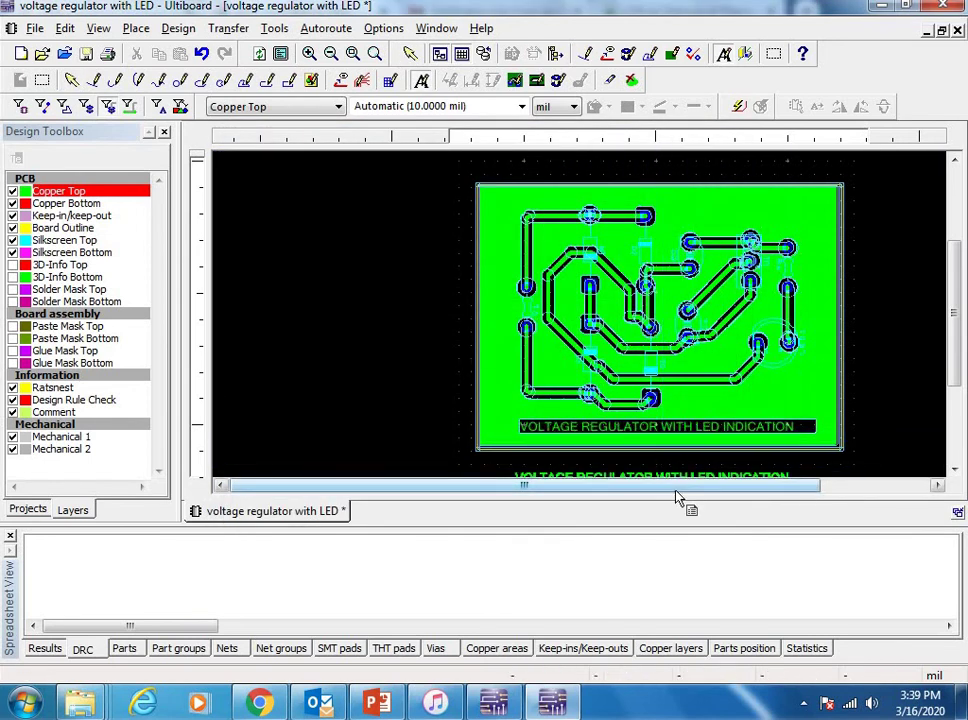